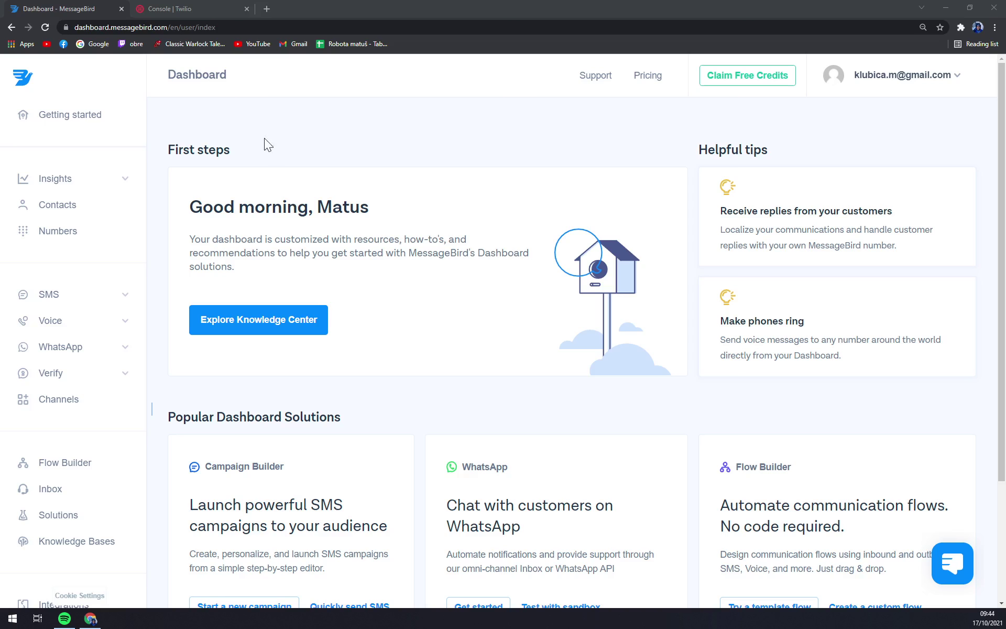
# Step: Switch back and forth between the MessageBird and Twilio dashboards, ending on Twilio
pyautogui.click(177, 13)
pyautogui.click(49, 7)
pyautogui.click(181, 10)
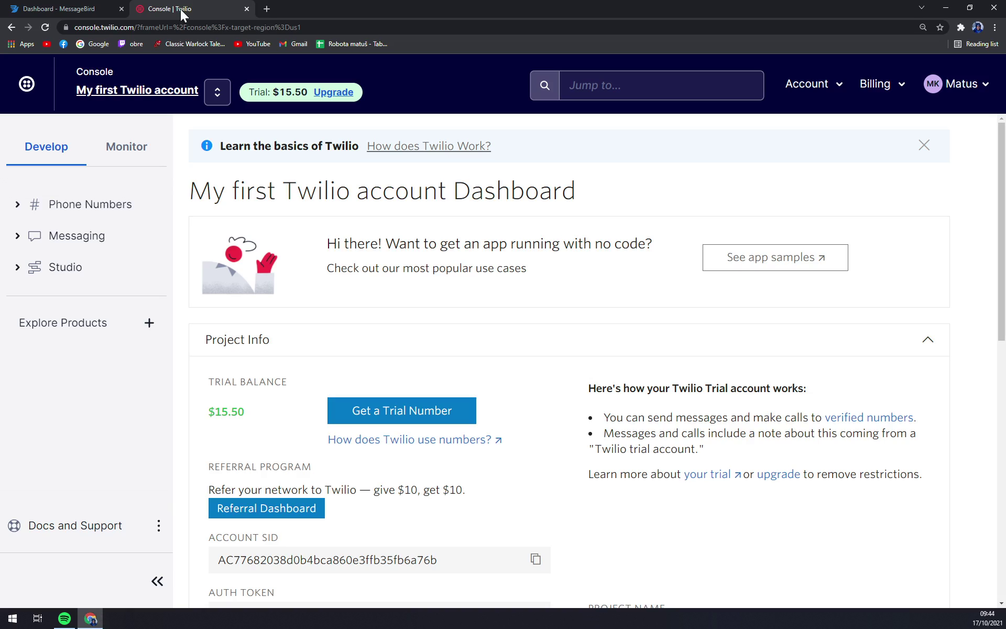
pyautogui.click(77, 6)
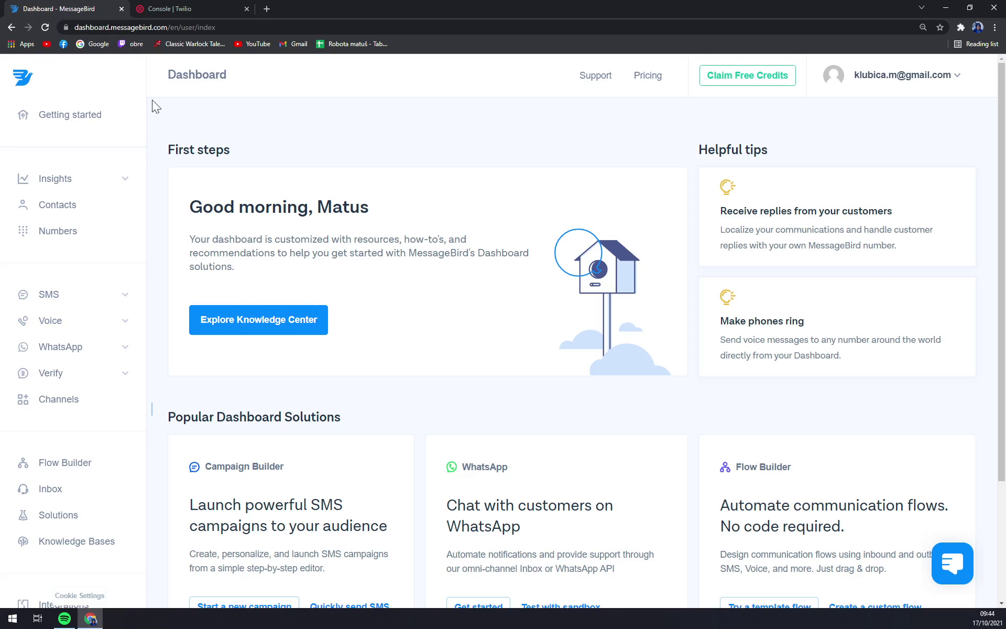
pyautogui.click(172, 6)
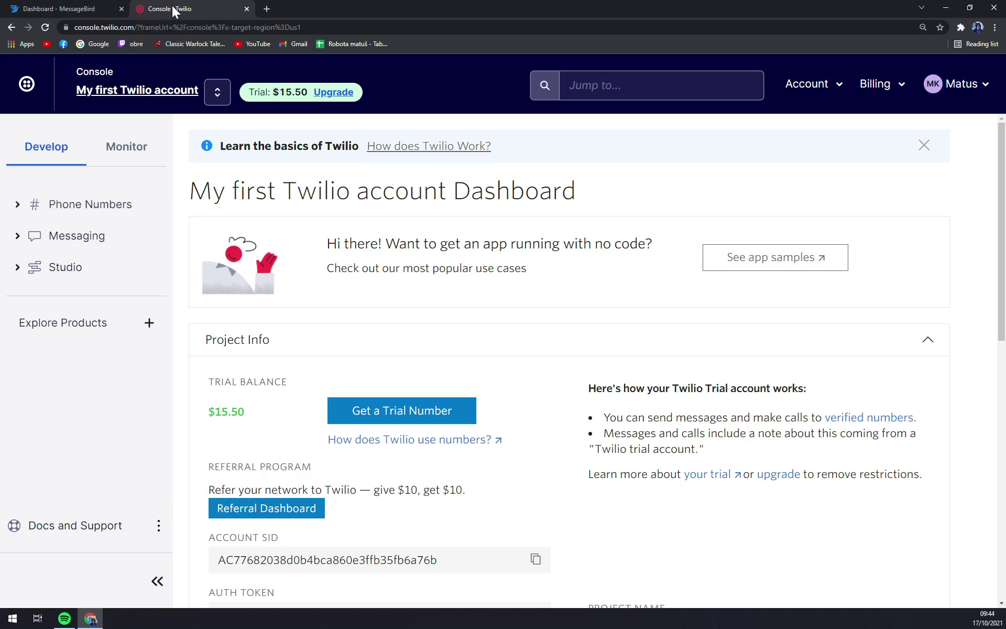
pyautogui.click(84, 7)
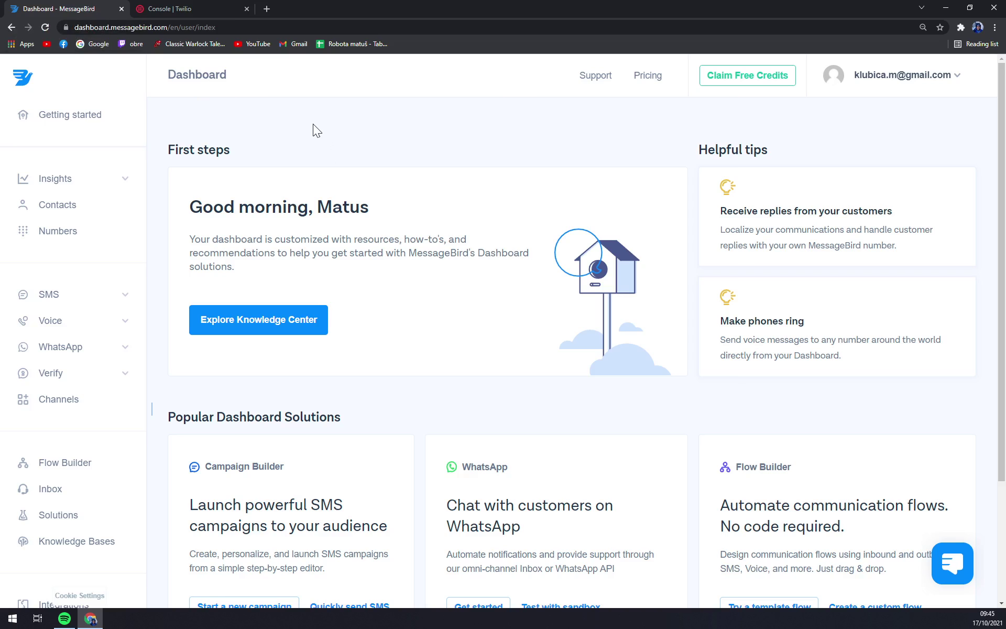
pyautogui.click(225, 9)
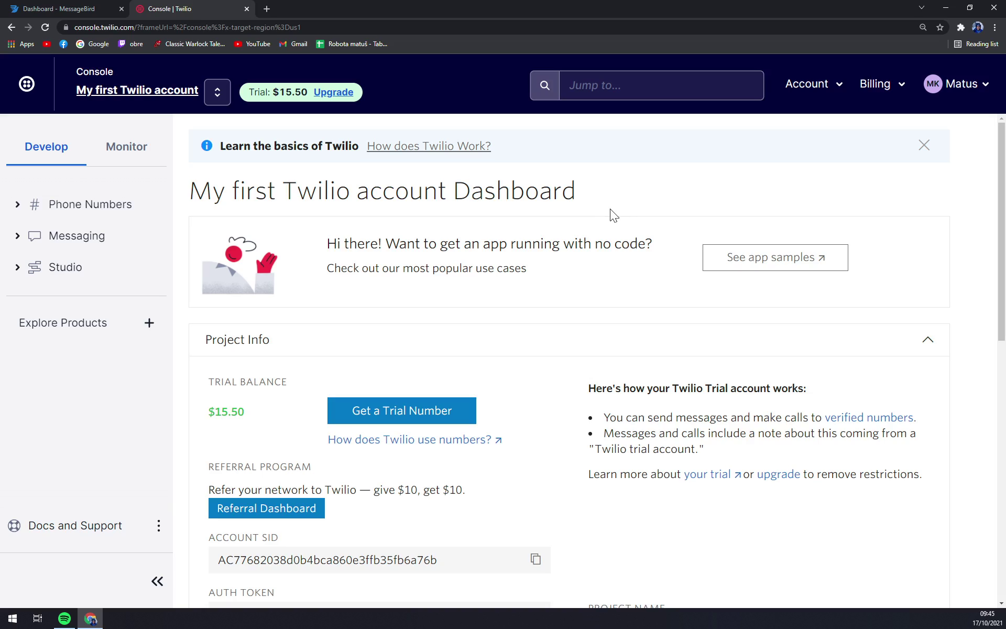
pyautogui.scroll(-2, 602, 242)
pyautogui.scroll(2, 603, 241)
# Step: Expand Messaging, Try it out and Senders in the Twilio sidebar
pyautogui.click(75, 235)
pyautogui.click(141, 320)
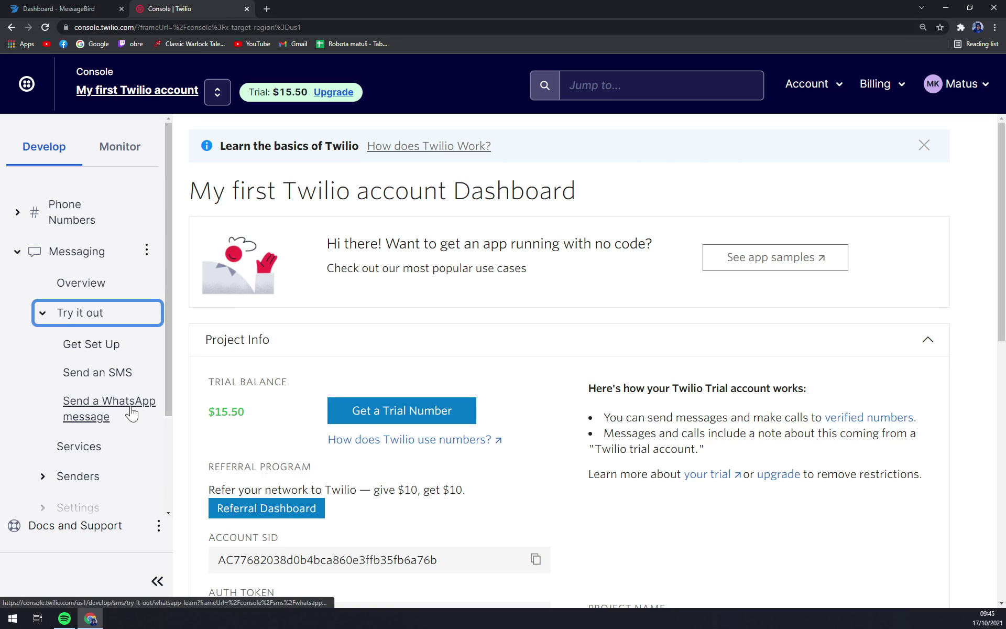
pyautogui.scroll(-2, 131, 413)
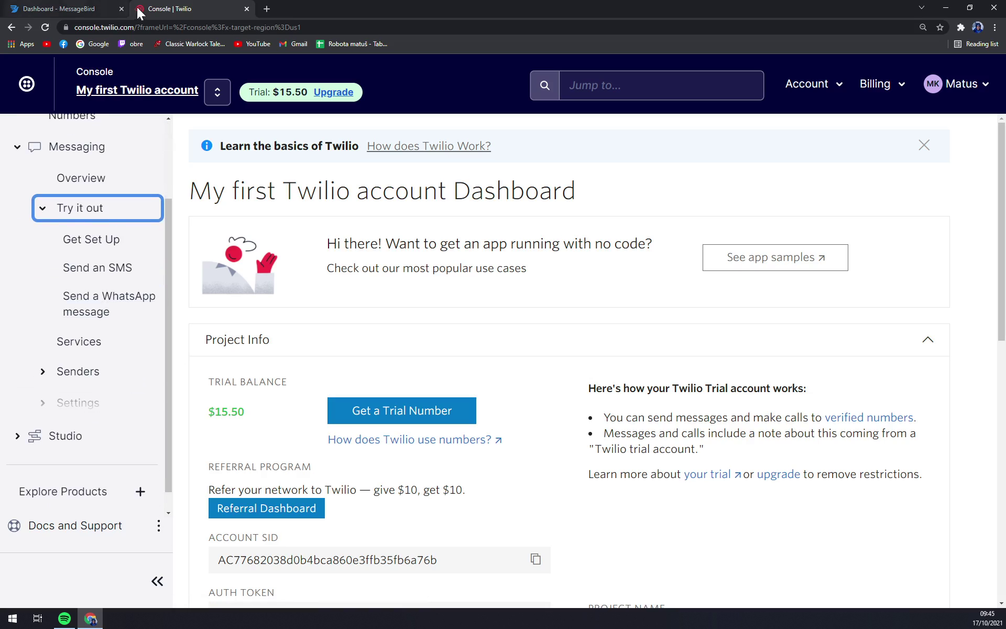
pyautogui.click(86, 8)
pyautogui.click(193, 6)
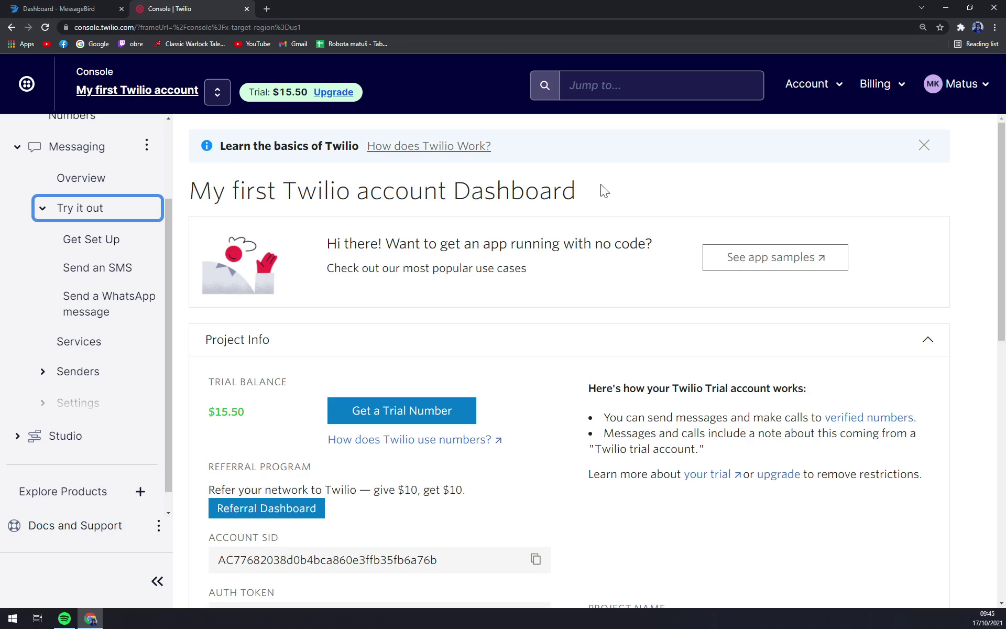
pyautogui.click(107, 374)
pyautogui.scroll(-2, 103, 252)
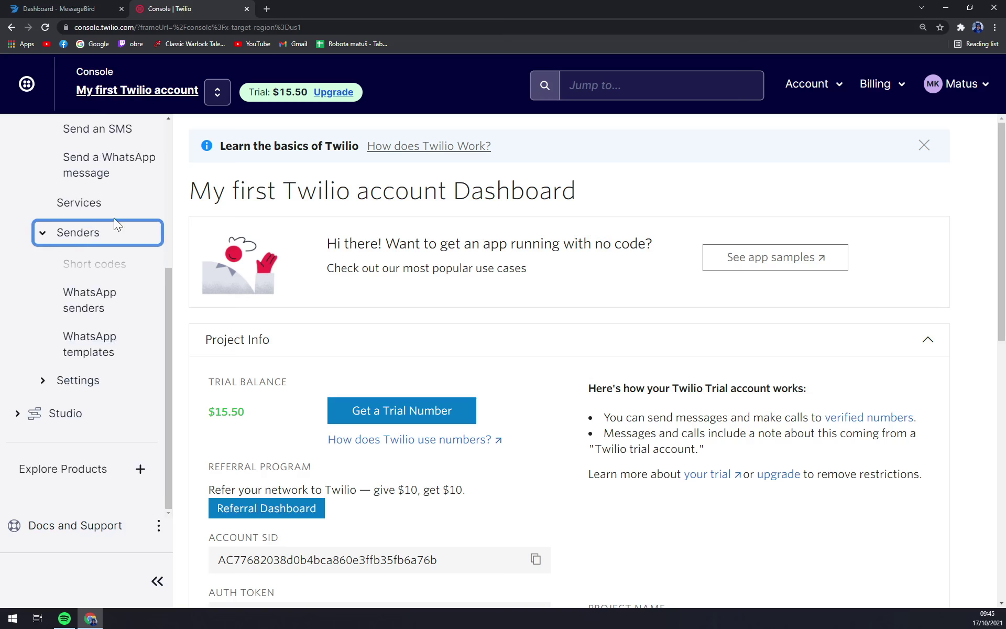
pyautogui.scroll(-3, 448, 389)
pyautogui.scroll(-3, 492, 420)
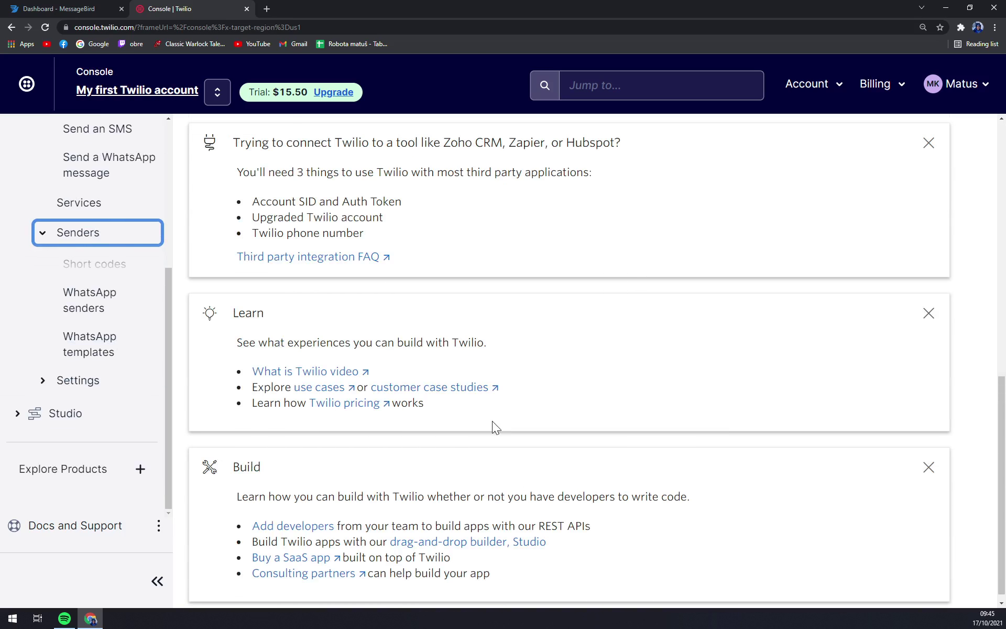
pyautogui.scroll(5, 492, 421)
pyautogui.scroll(-3, 315, 371)
pyautogui.scroll(-2, 305, 361)
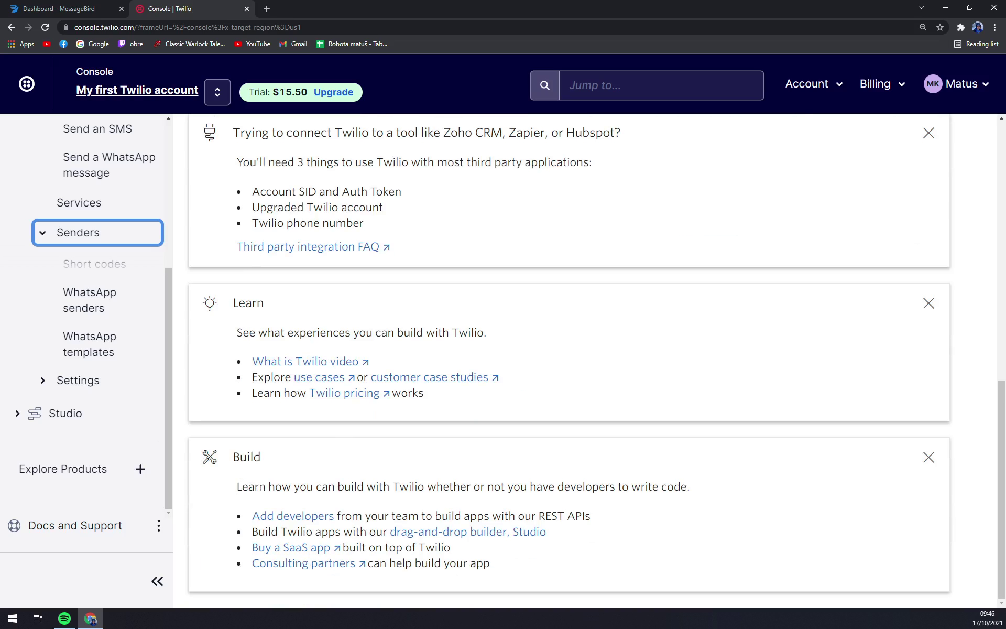
# Step: Highlight the Build card's heading and description, then clear the highlight
pyautogui.moveTo(233, 457); pyautogui.dragTo(719, 485)
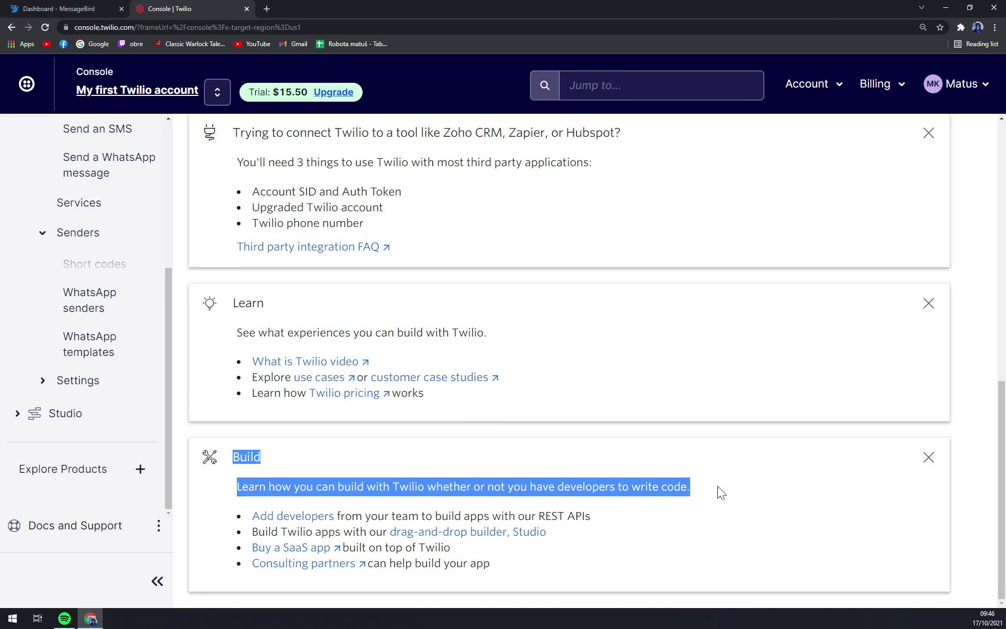
pyautogui.click(605, 506)
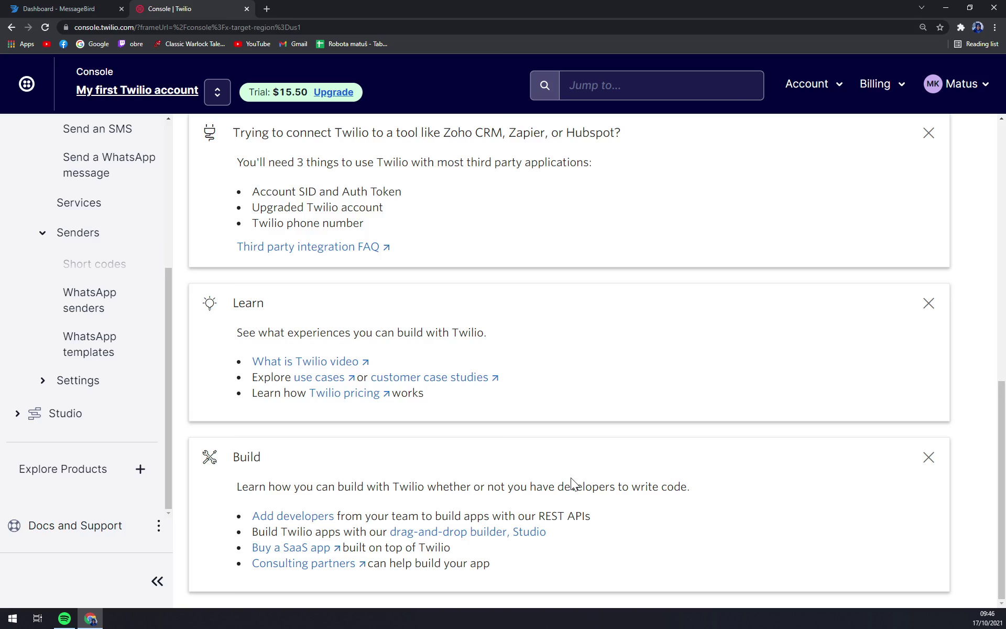
pyautogui.scroll(2, 571, 477)
pyautogui.scroll(4, 561, 469)
pyautogui.scroll(1, 561, 469)
pyautogui.scroll(1, 569, 457)
pyautogui.scroll(2, 61, 262)
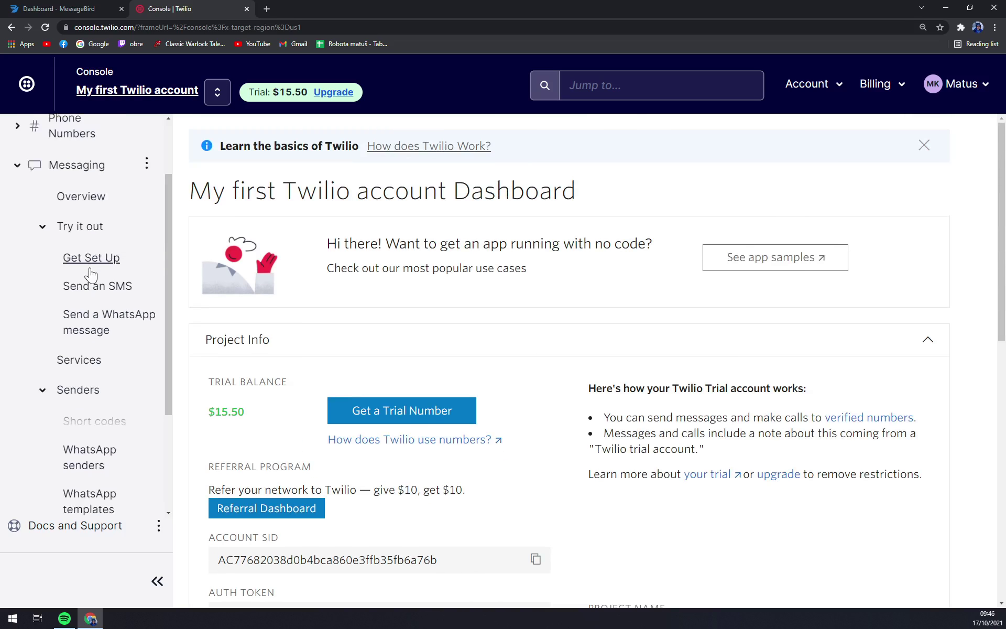
pyautogui.scroll(1, 95, 256)
# Step: Visit Active, Released and Verified Caller ID pages, ending on Slovak toll-free numbers in Buy a Number
pyautogui.click(72, 186)
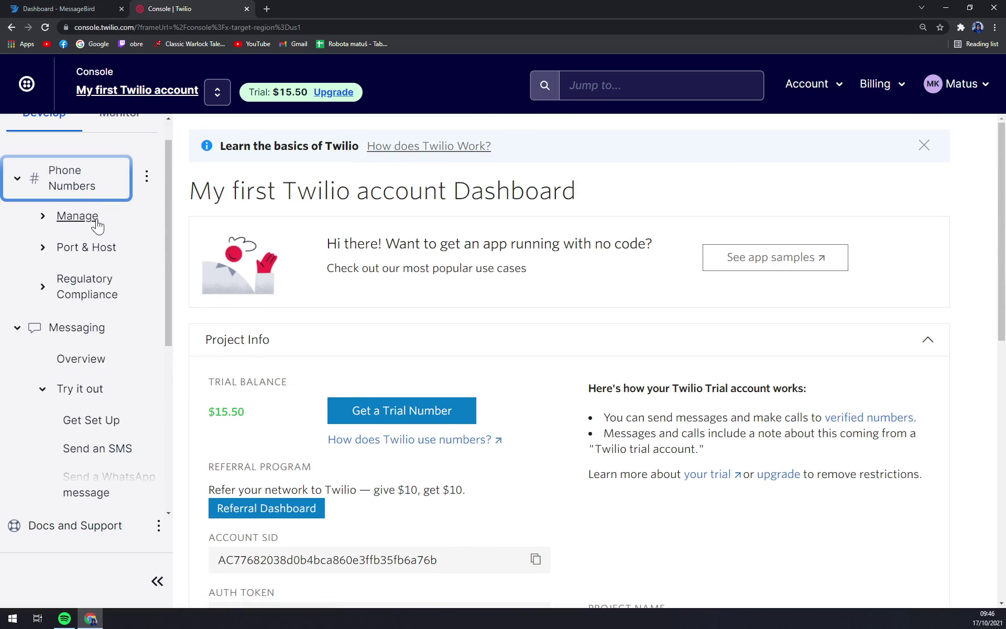
pyautogui.click(94, 220)
pyautogui.click(111, 252)
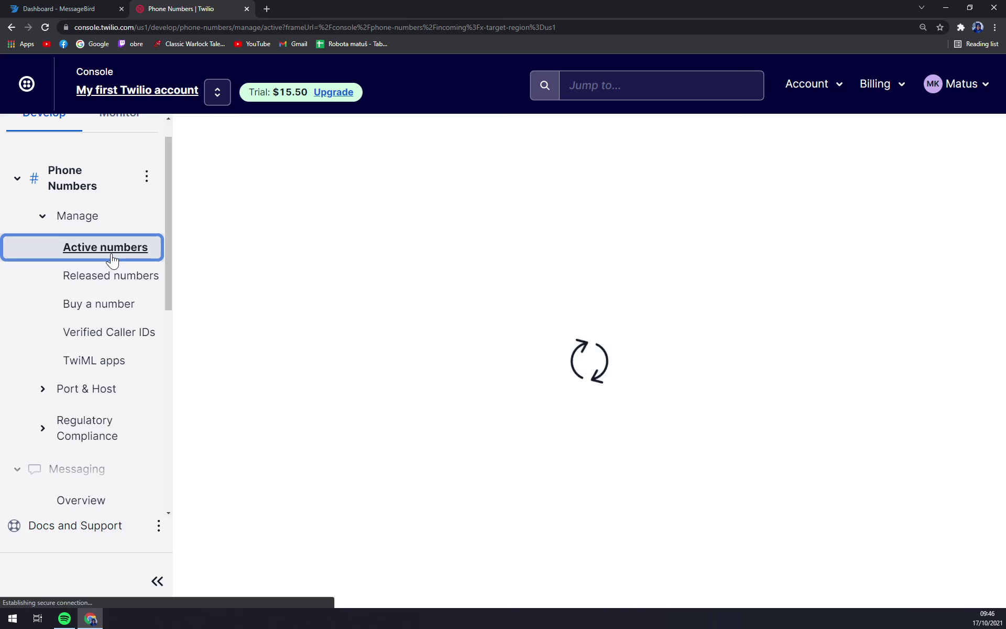
pyautogui.click(111, 282)
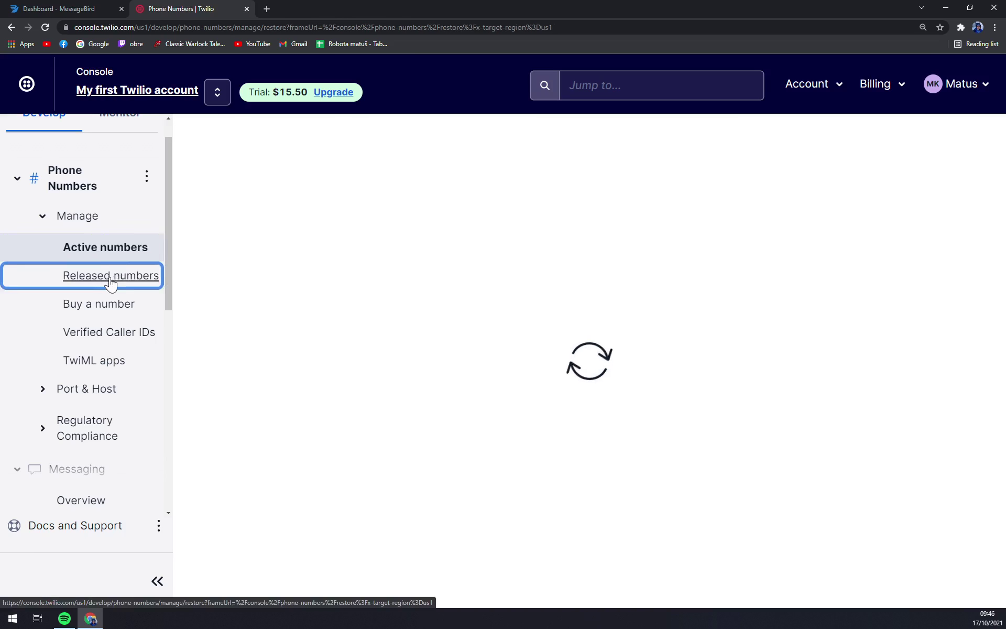
pyautogui.click(103, 315)
pyautogui.click(128, 344)
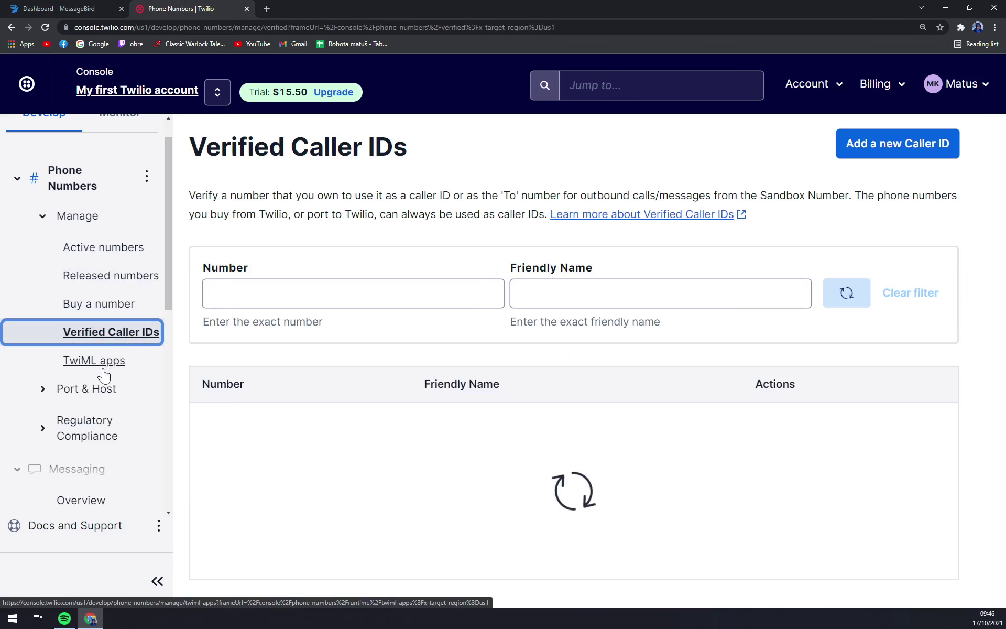
pyautogui.click(103, 304)
pyautogui.click(37, 153)
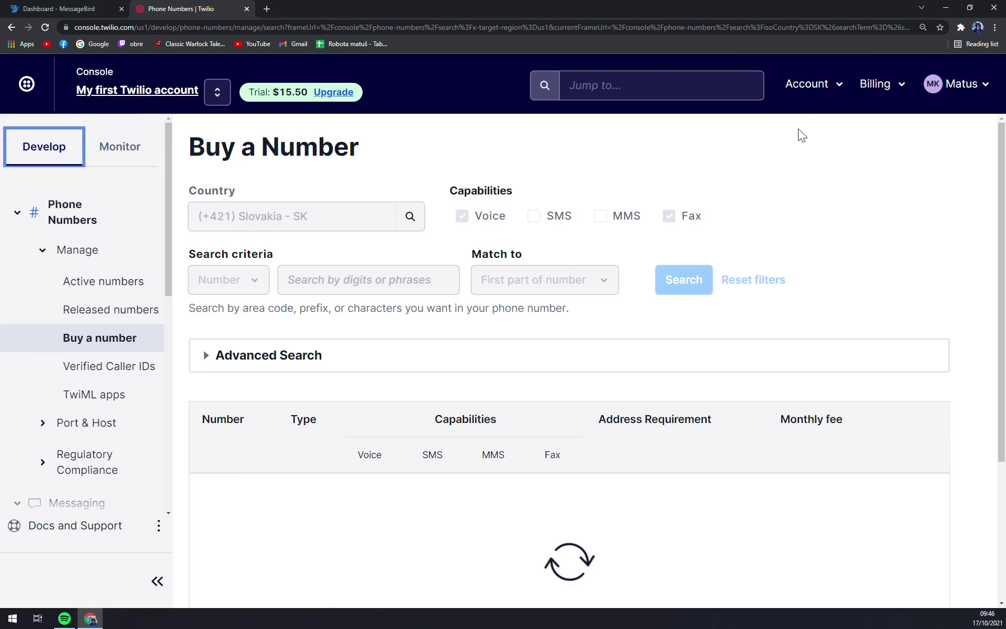
pyautogui.click(882, 88)
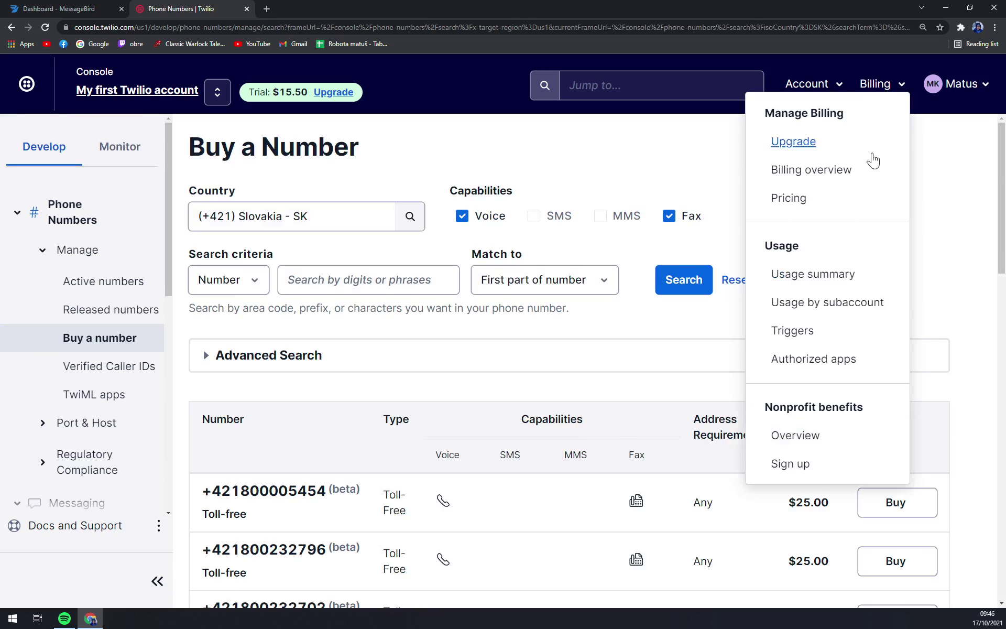
# Step: Open Pricing from the Billing menu, showing the German Voice pricing page
pyautogui.click(804, 204)
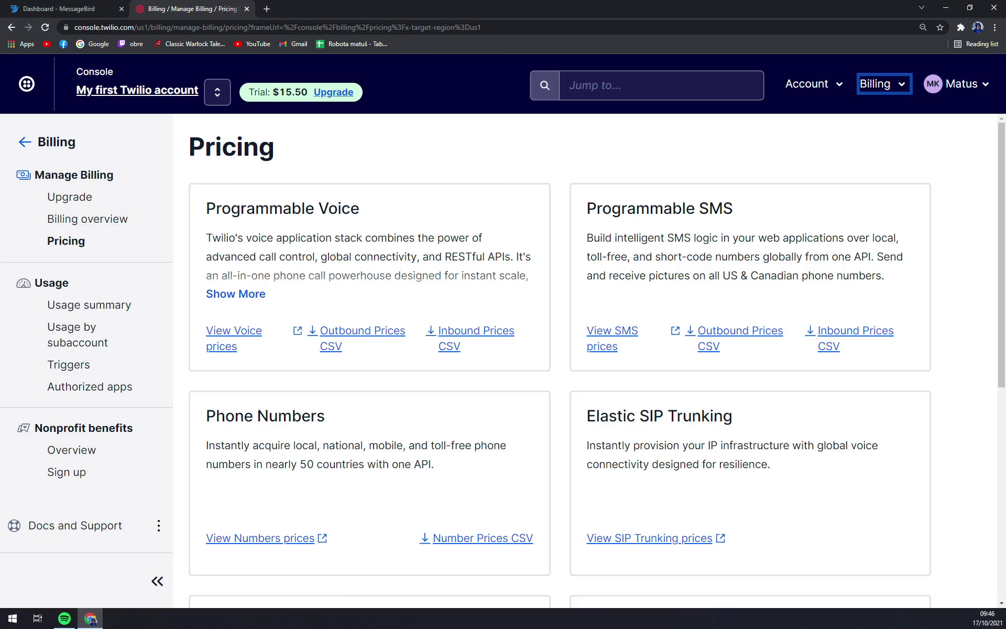
pyautogui.scroll(-2, 571, 346)
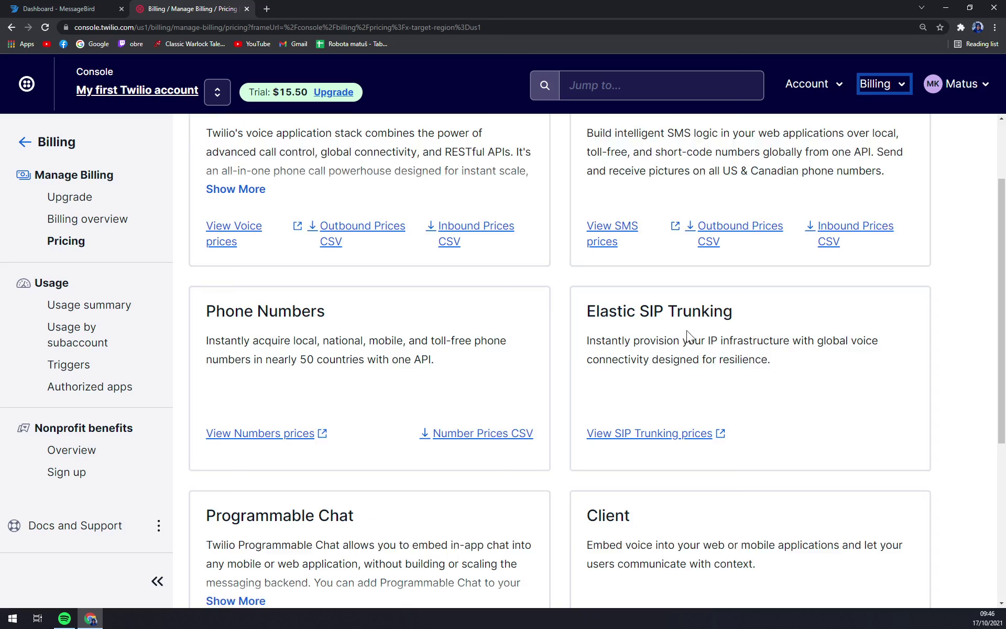
pyautogui.scroll(-4, 686, 331)
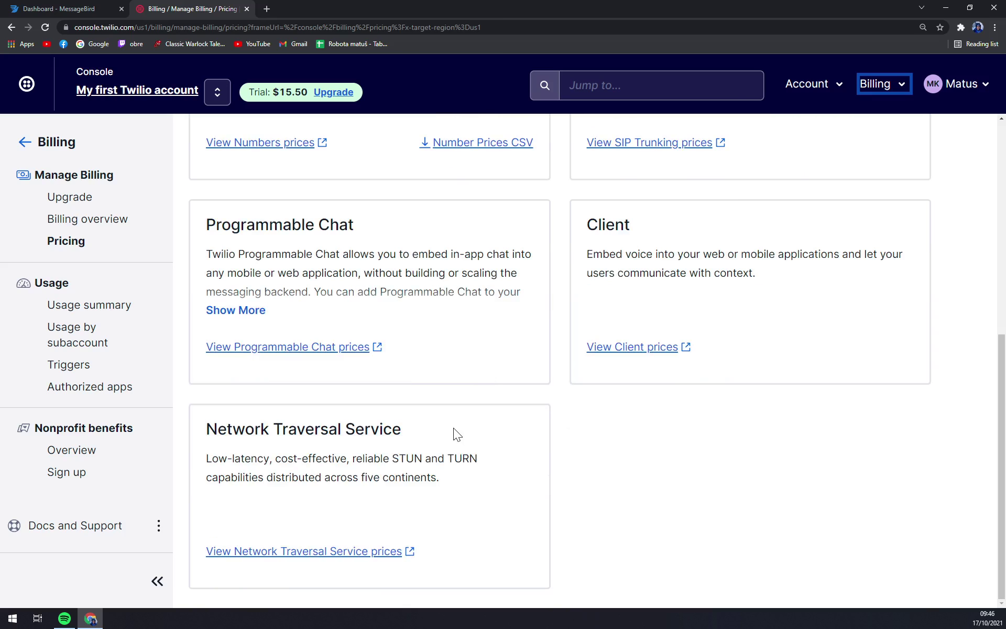
pyautogui.scroll(5, 453, 428)
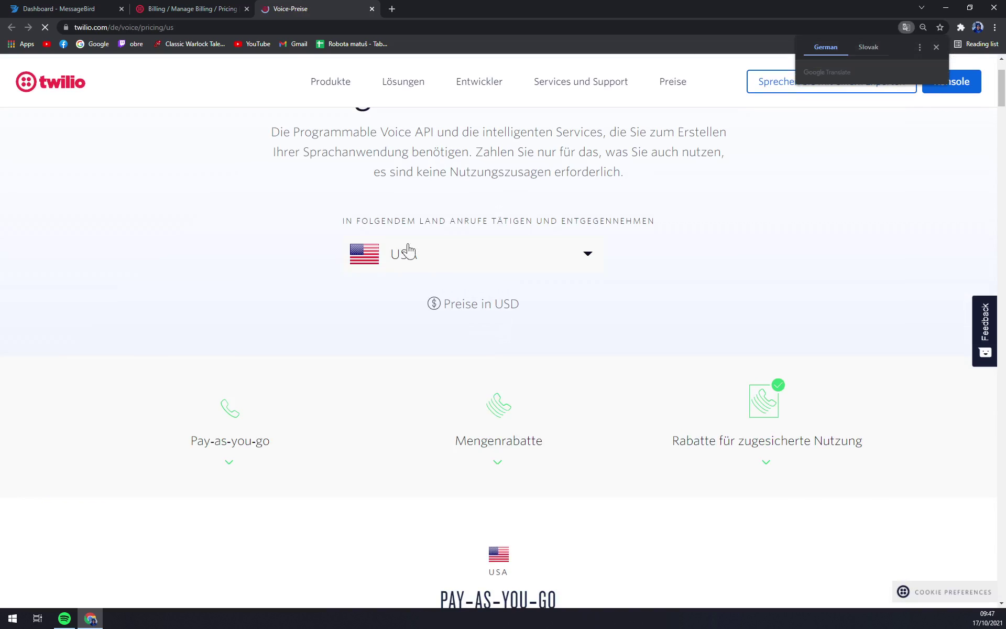
pyautogui.scroll(-3, 347, 323)
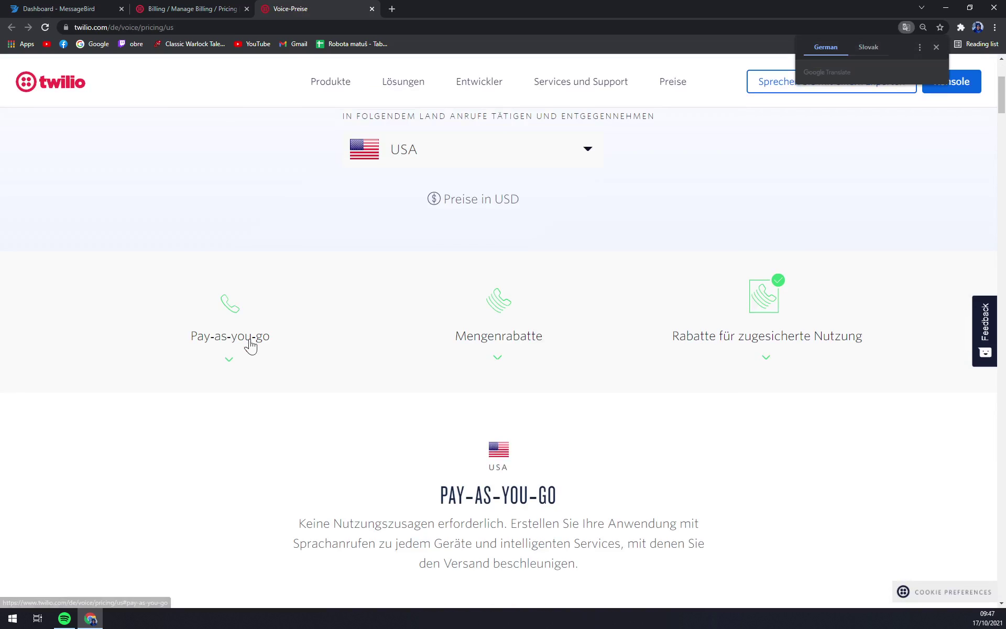
pyautogui.scroll(-5, 306, 371)
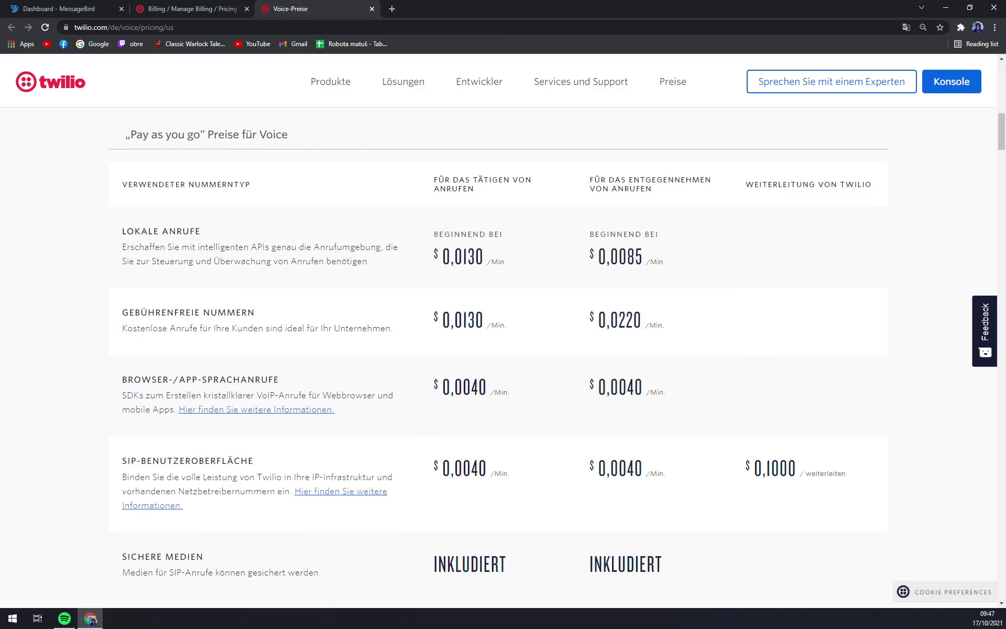
pyautogui.scroll(2, 445, 215)
pyautogui.scroll(6, 525, 292)
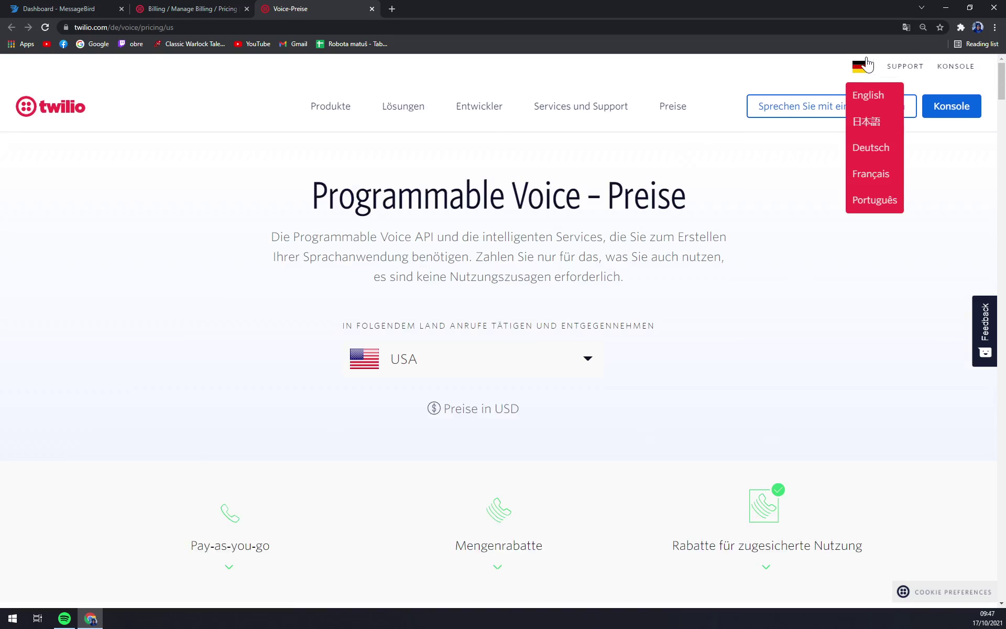
# Step: Switch the Voice pricing page to English and jump to Committed-use discounts
pyautogui.click(868, 95)
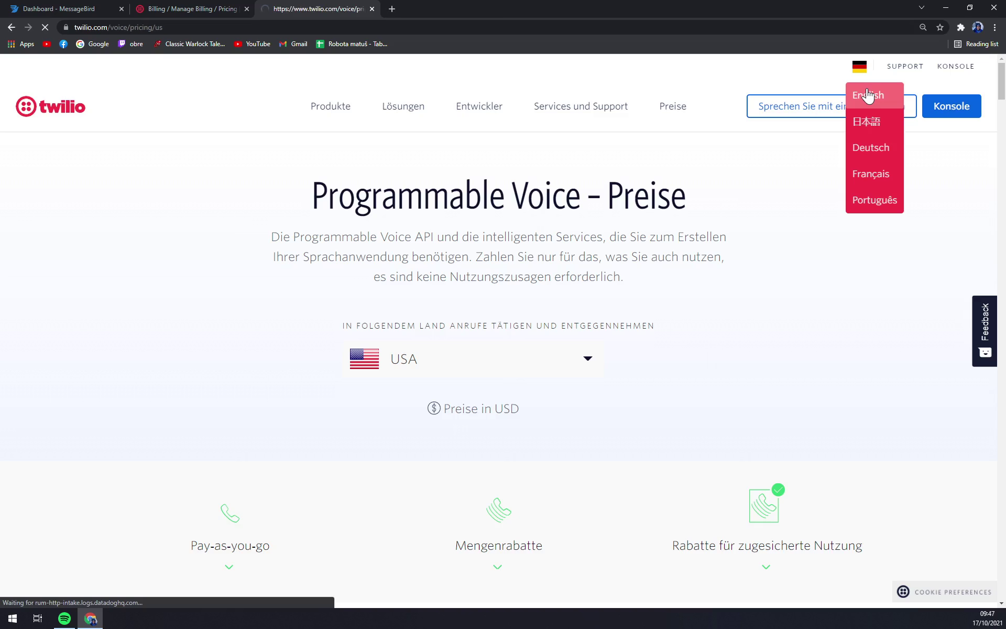
pyautogui.scroll(-10, 498, 298)
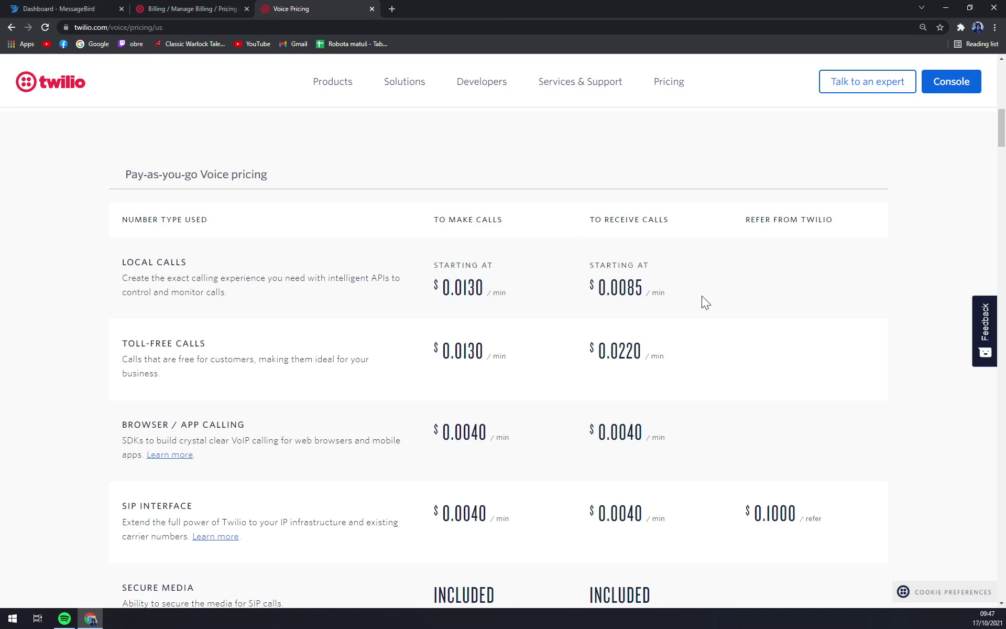
pyautogui.scroll(-4, 701, 297)
pyautogui.scroll(1, 686, 284)
pyautogui.scroll(4, 684, 290)
pyautogui.scroll(5, 677, 278)
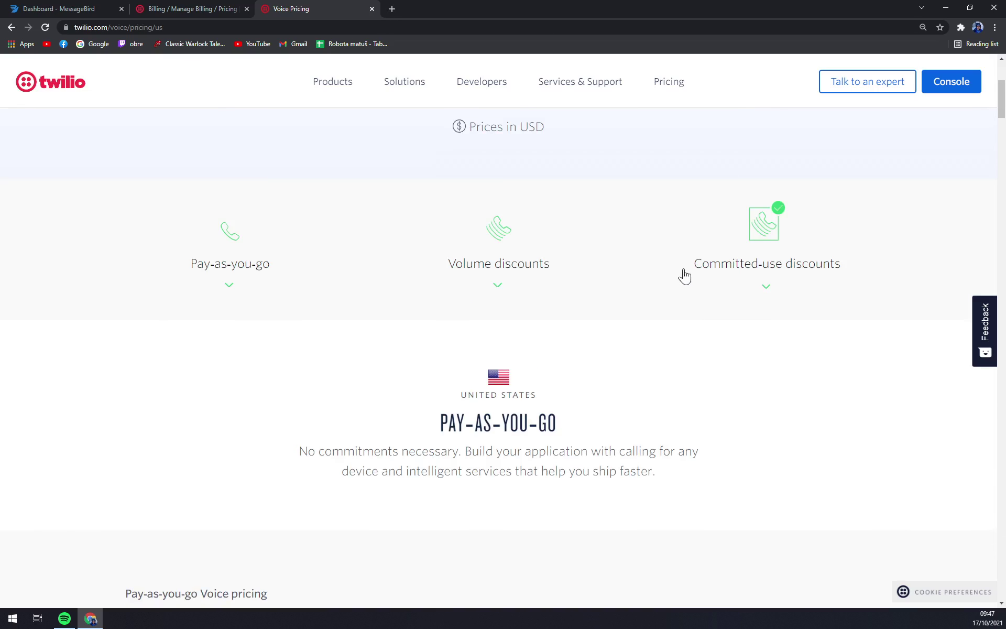
pyautogui.scroll(3, 593, 275)
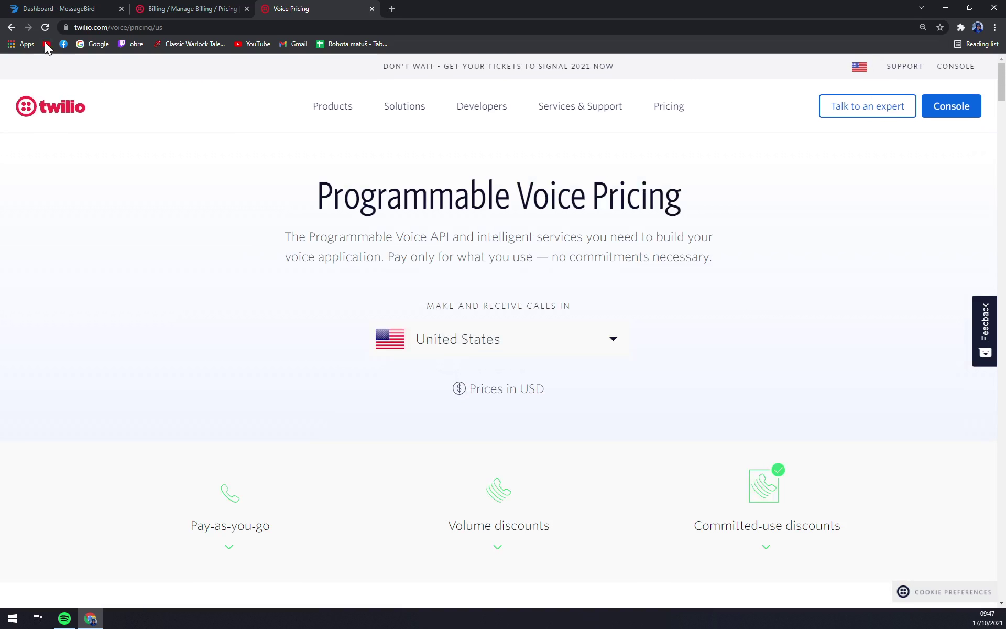
pyautogui.click(11, 27)
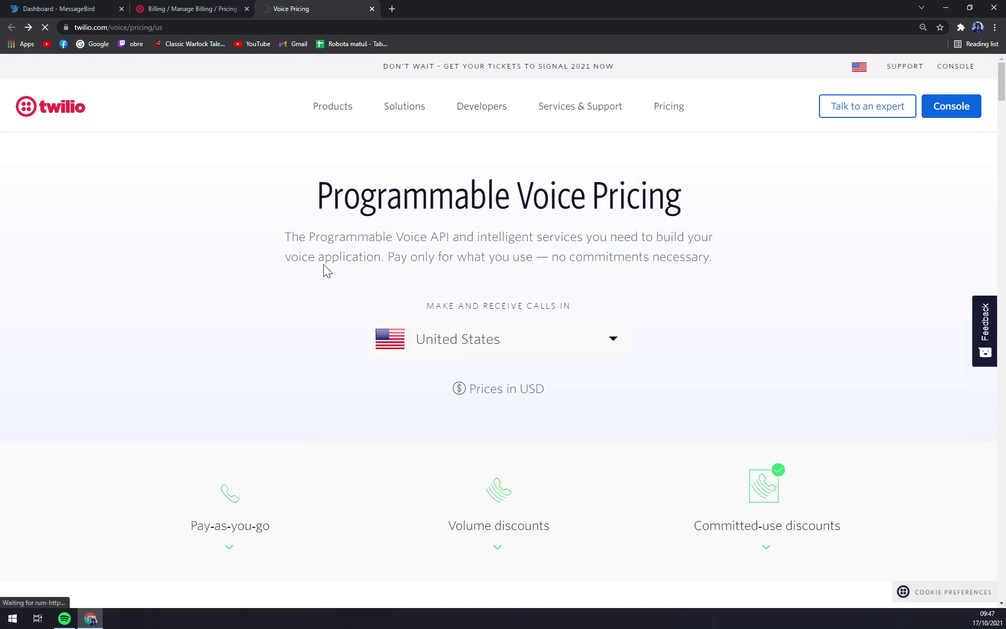
pyautogui.scroll(-1, 741, 516)
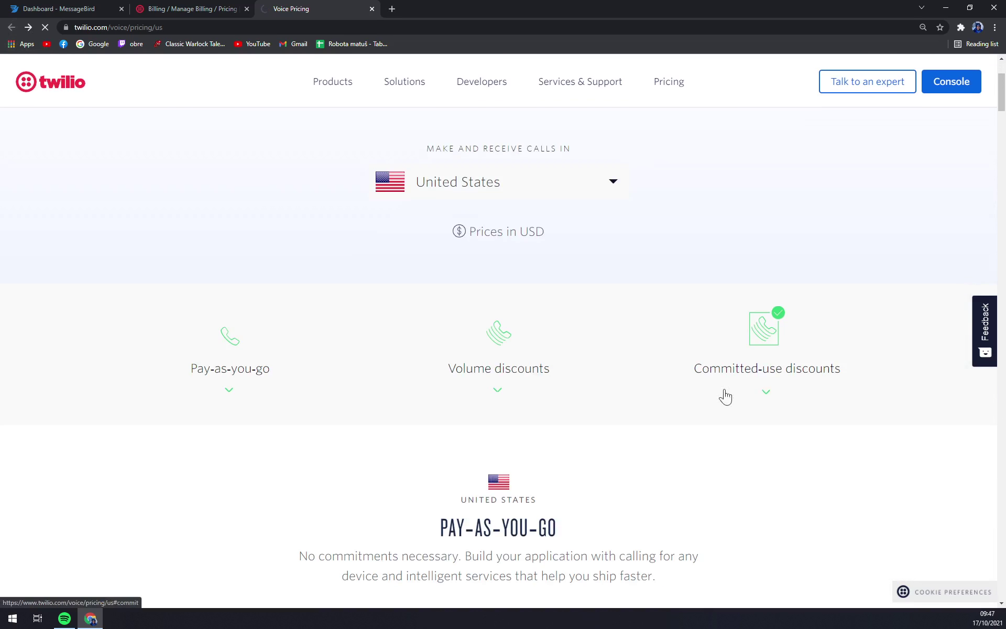
pyautogui.scroll(-3, 502, 392)
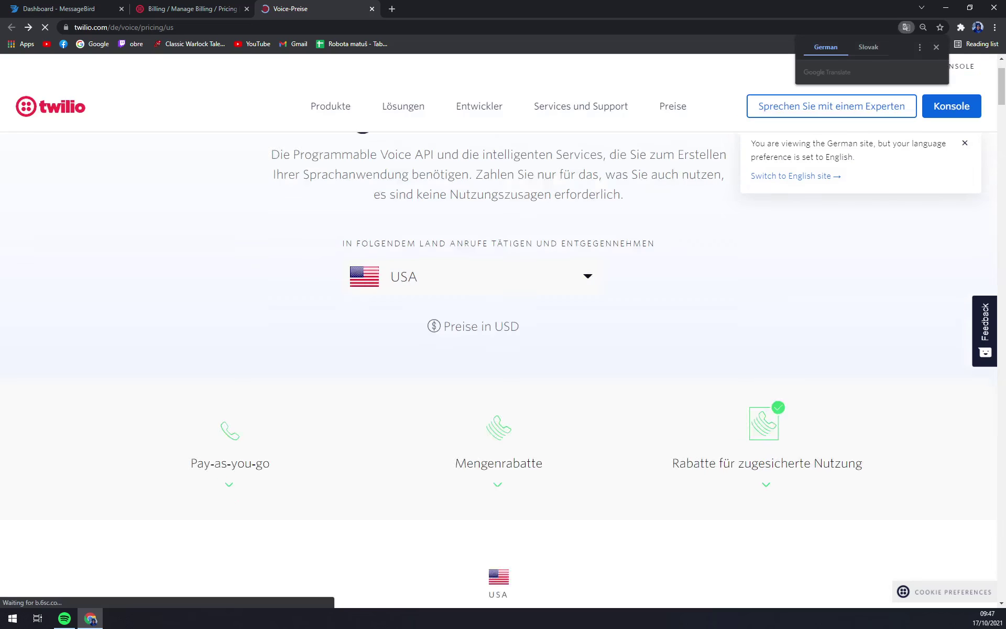
pyautogui.scroll(-3, 503, 392)
pyautogui.scroll(-4, 502, 392)
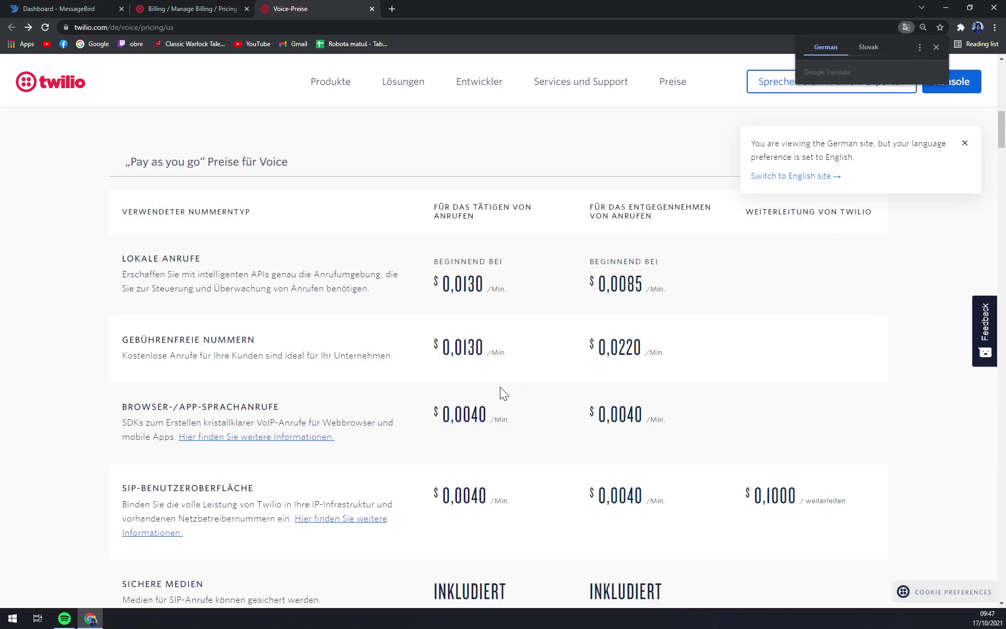
pyautogui.scroll(3, 501, 393)
pyautogui.scroll(5, 575, 396)
pyautogui.scroll(1, 767, 471)
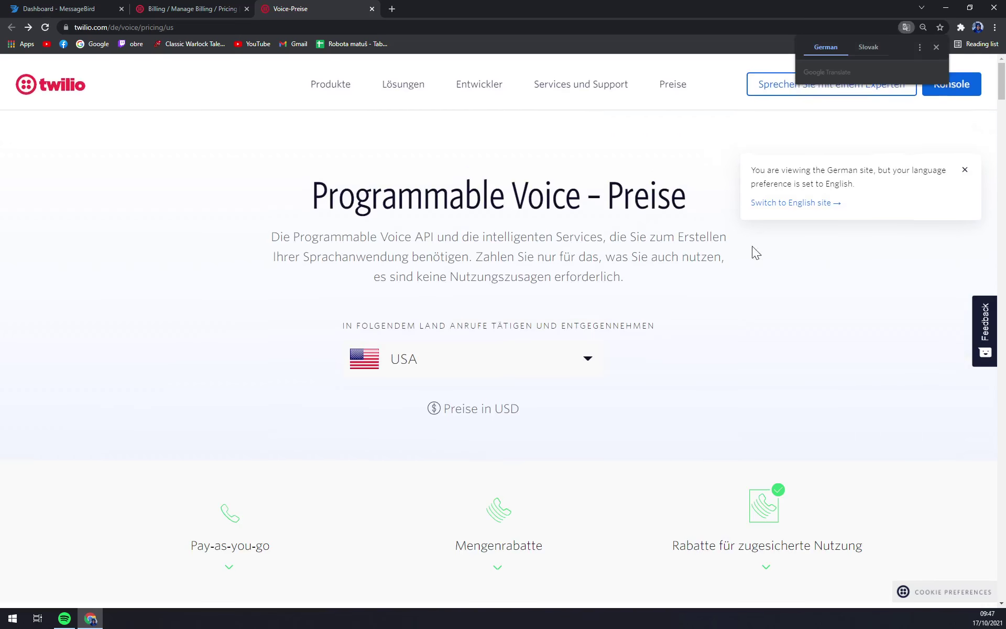
pyautogui.click(944, 170)
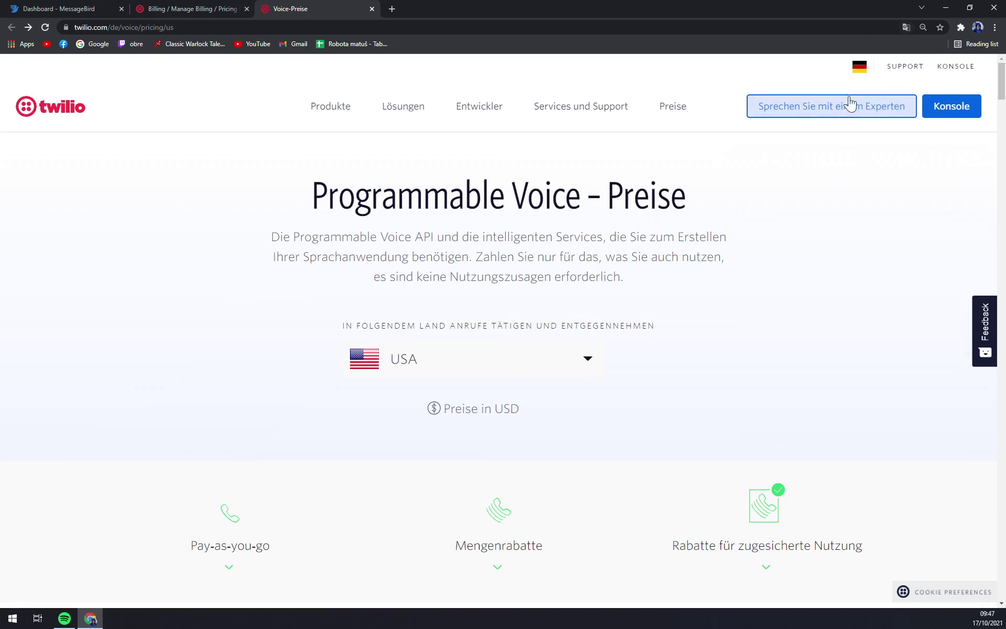
pyautogui.click(865, 97)
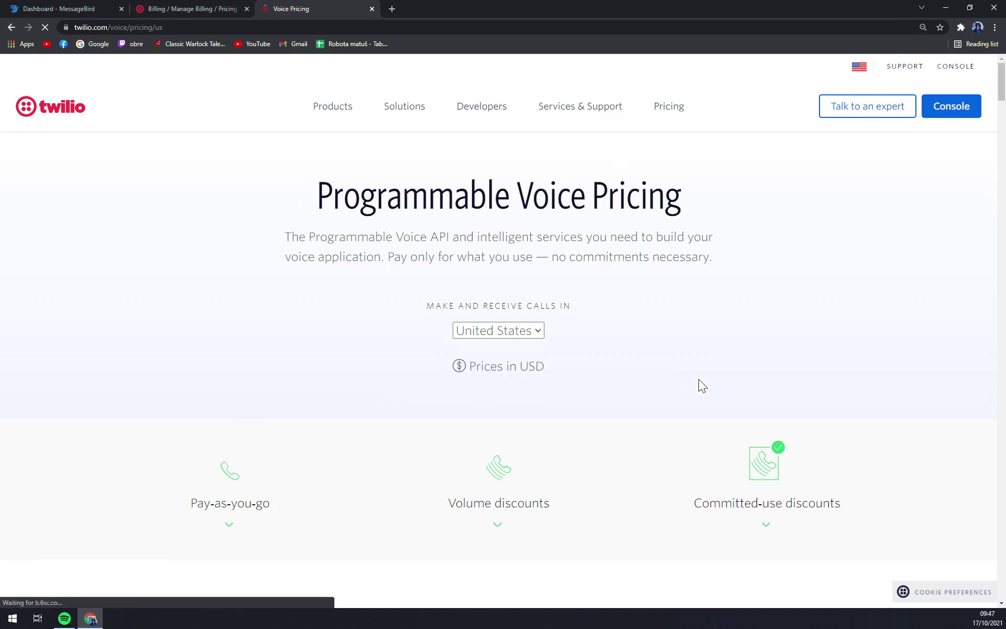
pyautogui.scroll(-2, 717, 398)
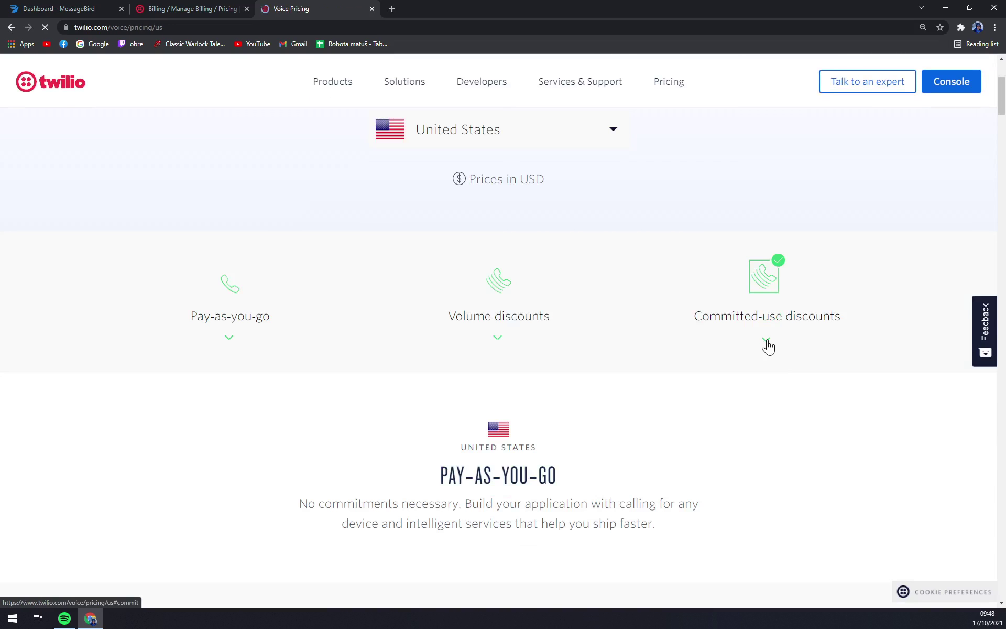
pyautogui.click(772, 371)
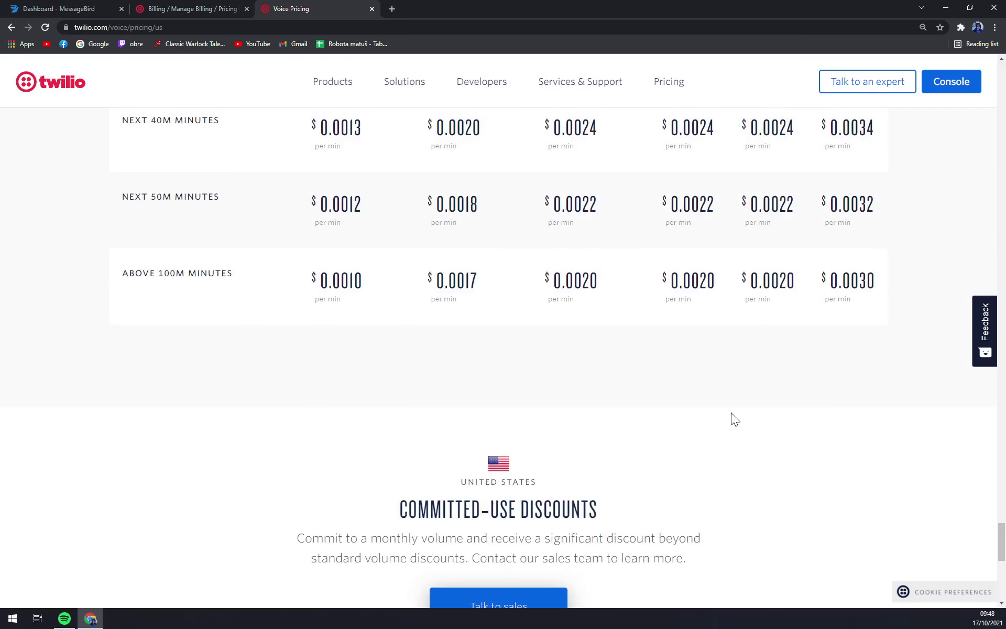
pyautogui.scroll(-3, 732, 419)
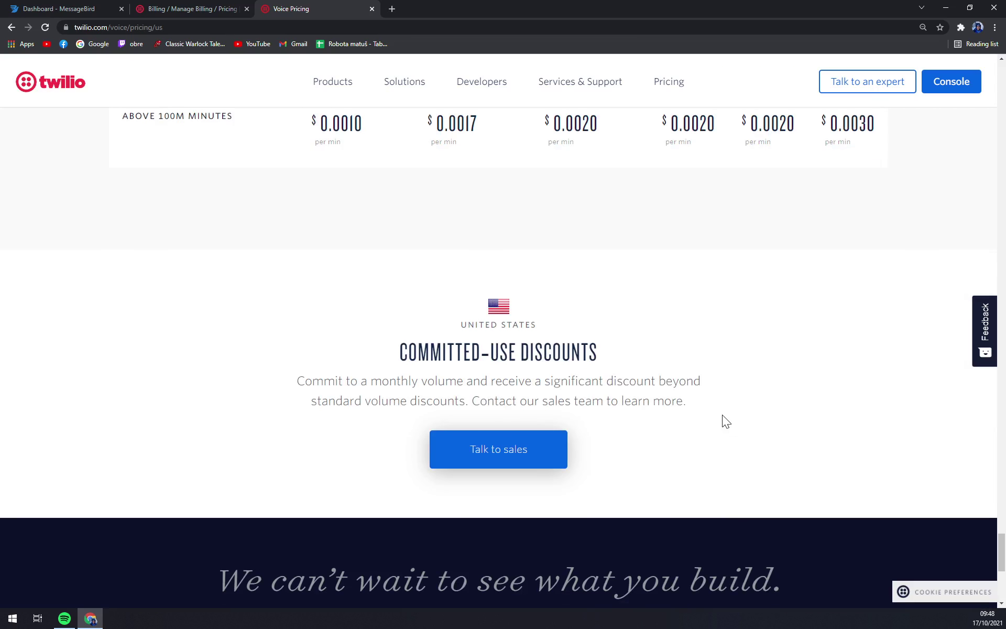
pyautogui.scroll(5, 722, 415)
# Step: Read the US pay-as-you-go SMS table, noting the local send price and Picture Messages column
pyautogui.click(372, 9)
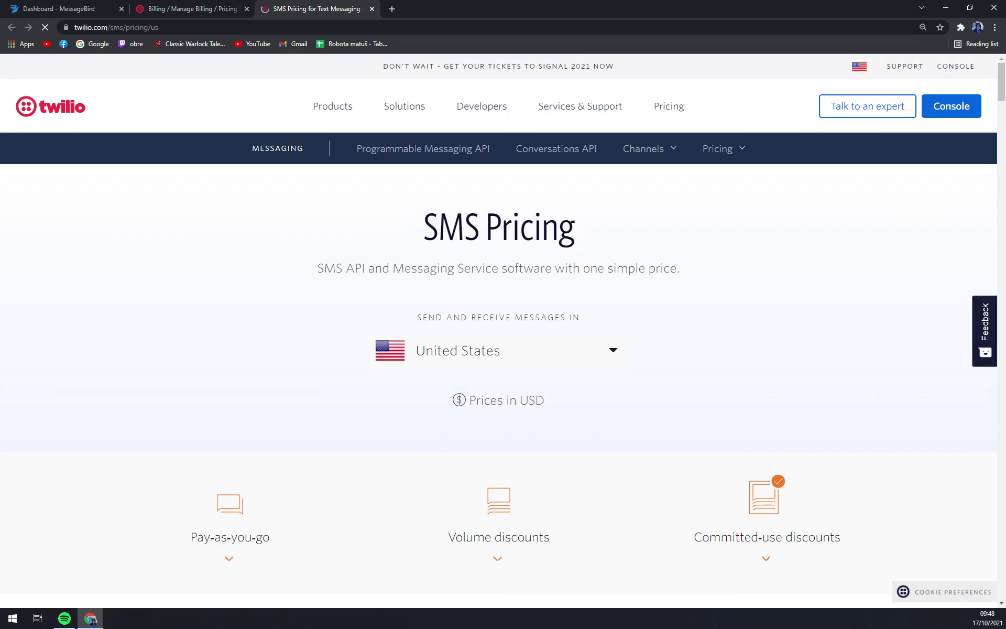
pyautogui.scroll(-3, 596, 316)
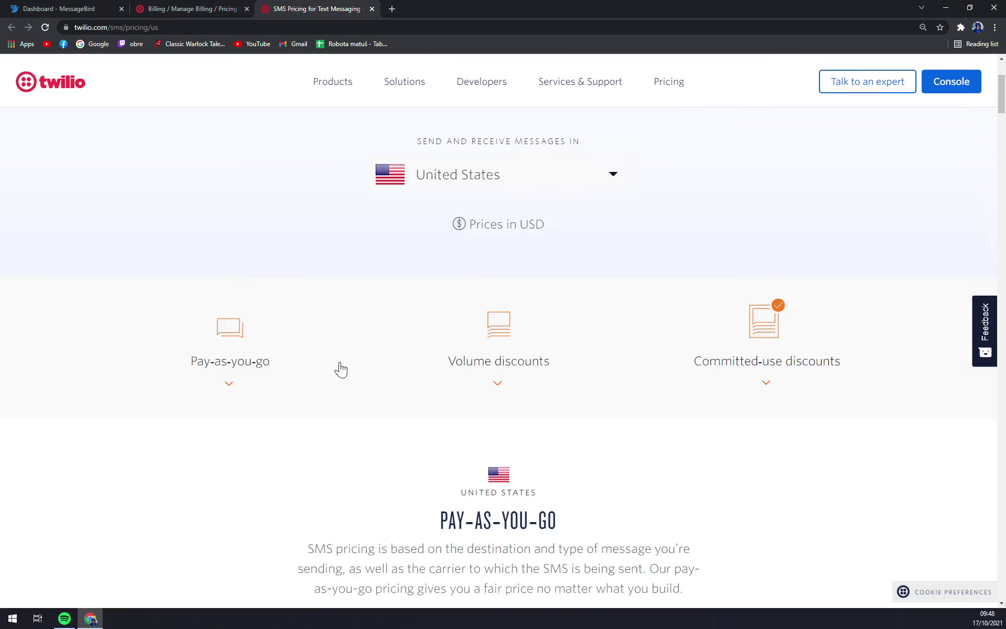
pyautogui.scroll(-1, 230, 375)
pyautogui.scroll(-4, 389, 407)
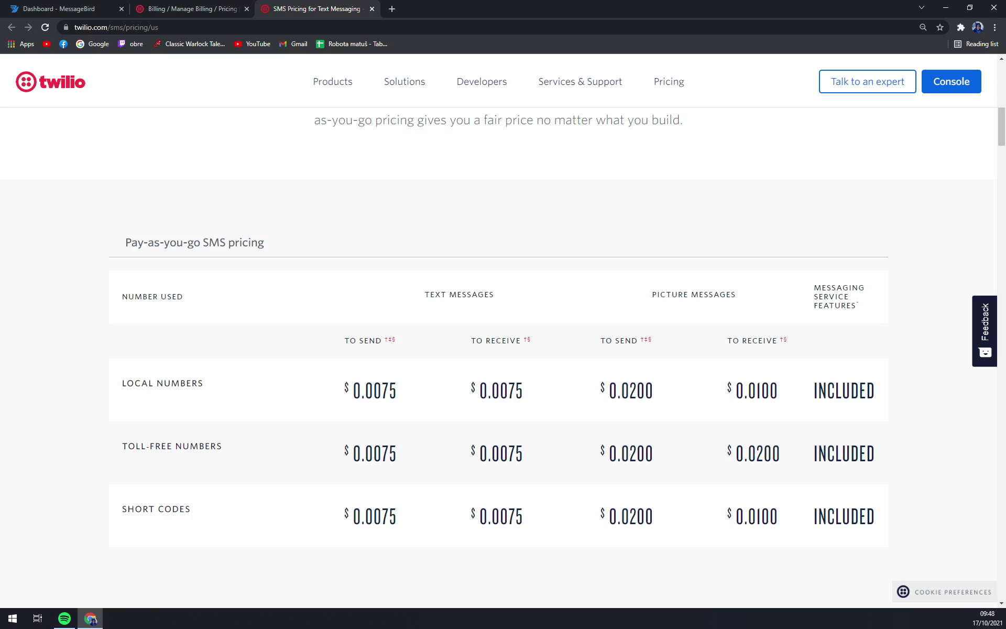
pyautogui.moveTo(352, 391); pyautogui.dragTo(398, 391)
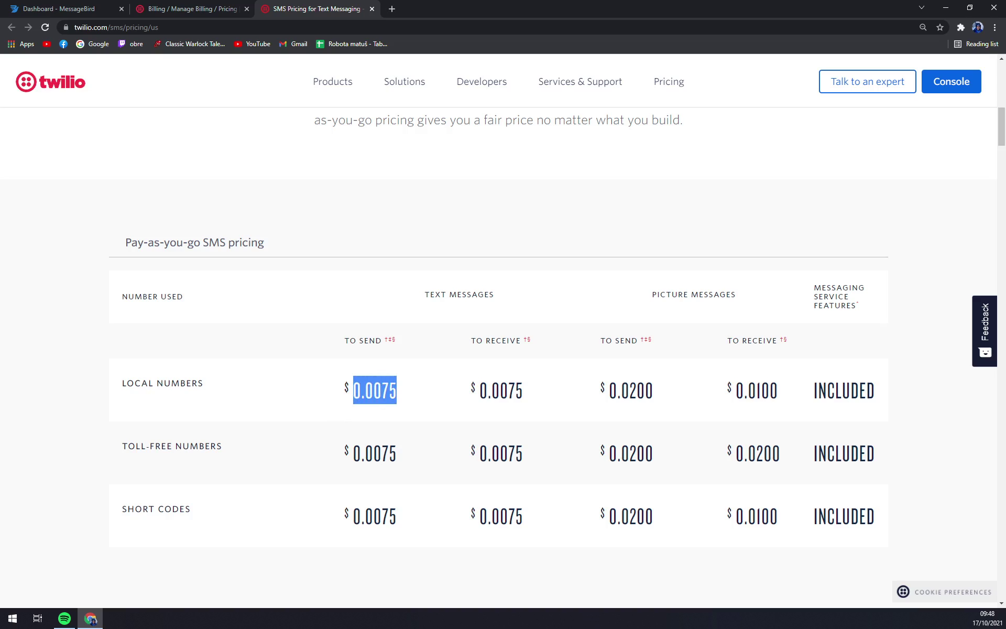
pyautogui.click(427, 388)
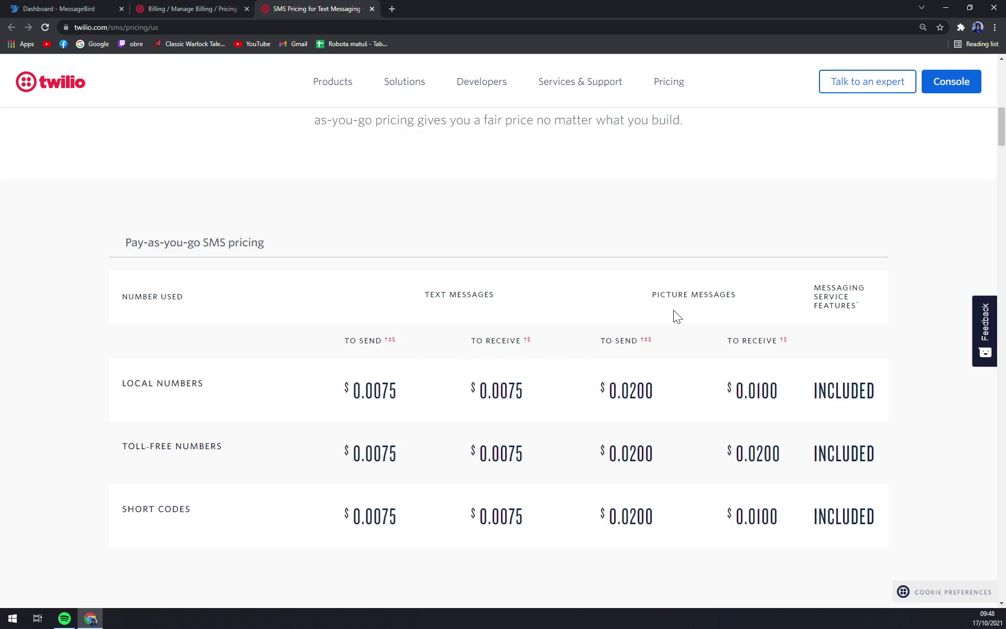
pyautogui.moveTo(657, 294); pyautogui.dragTo(744, 297)
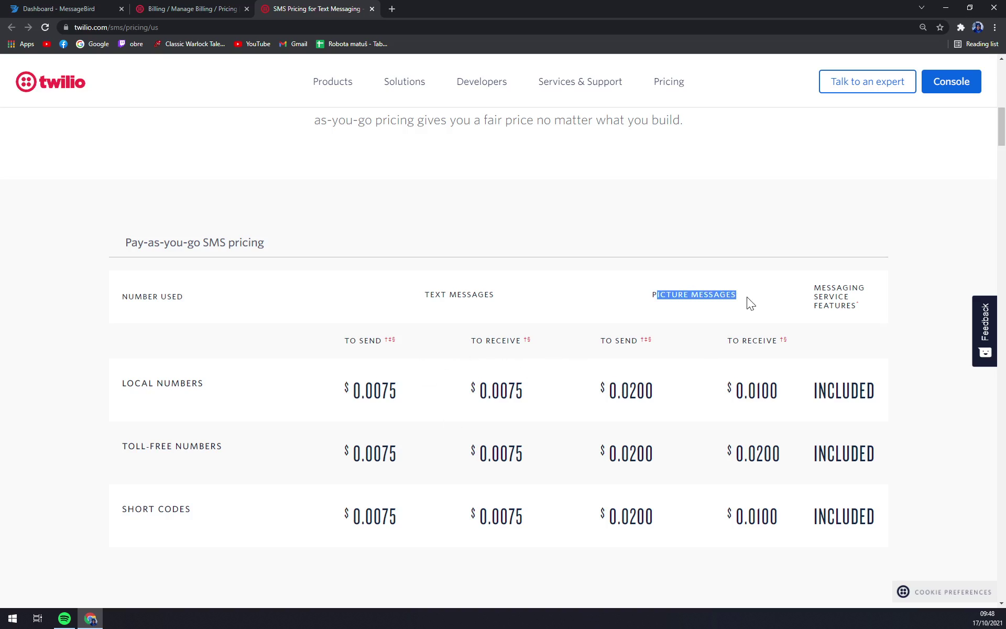
pyautogui.click(743, 312)
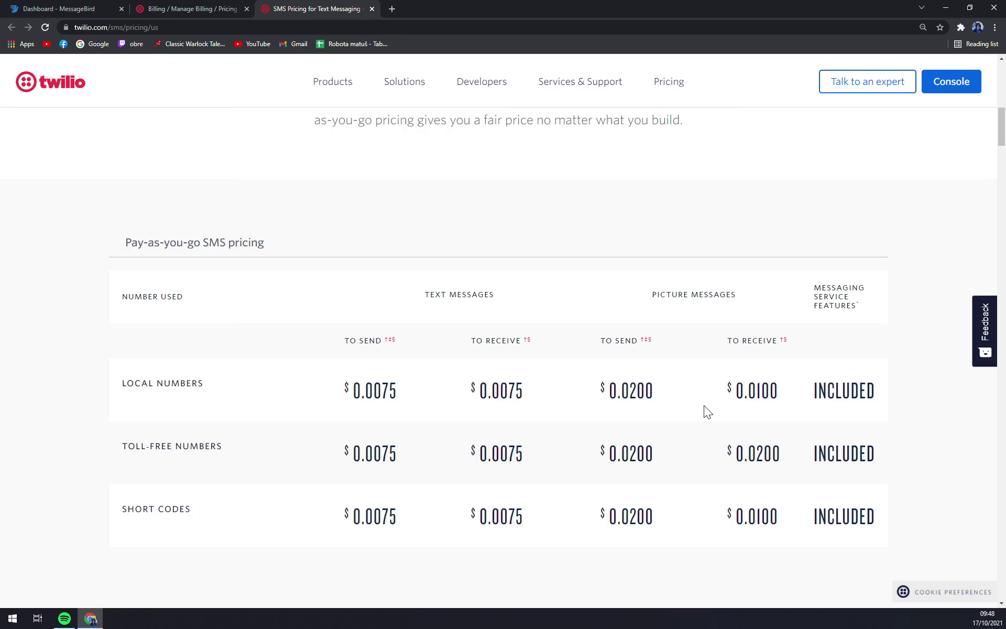
pyautogui.scroll(-4, 796, 381)
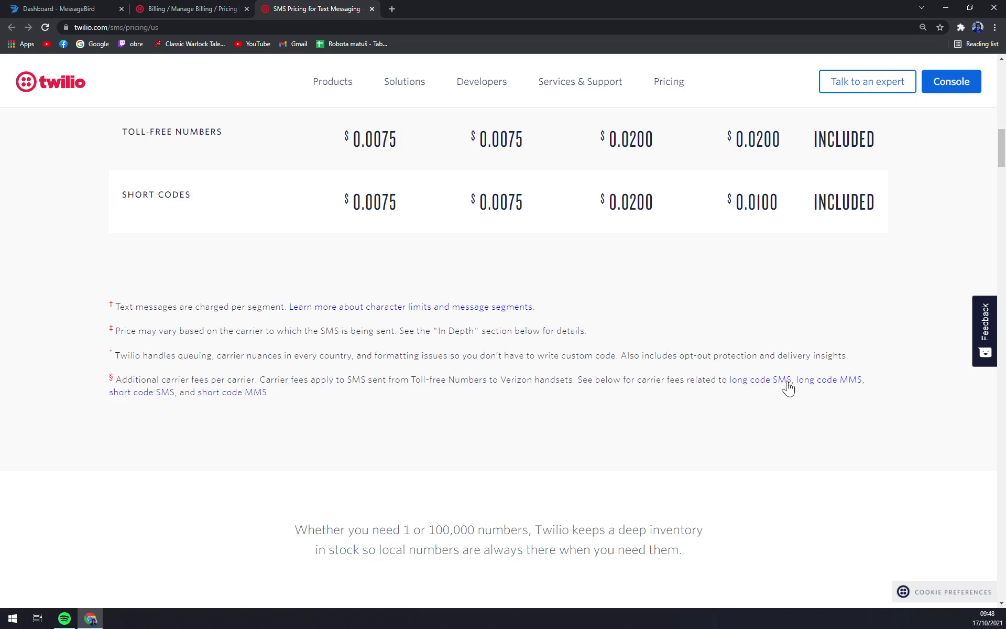
pyautogui.scroll(3, 783, 390)
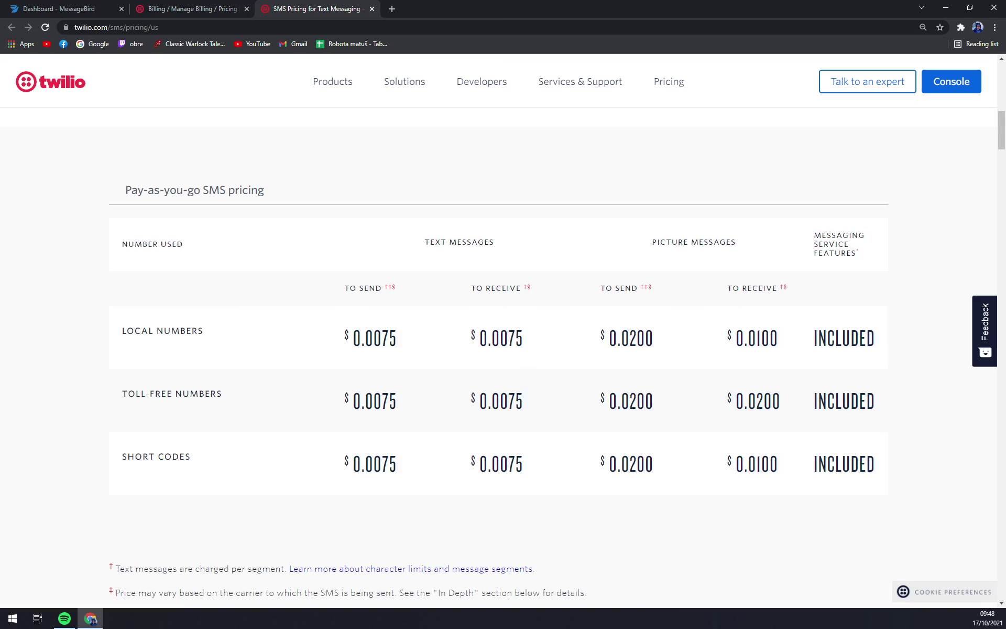
pyautogui.scroll(3, 30, 348)
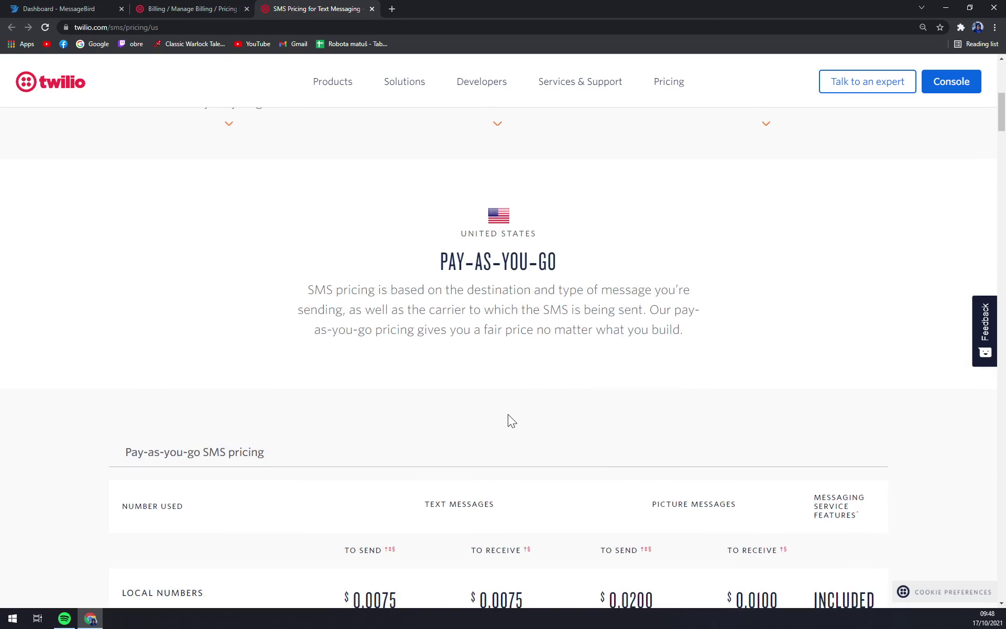
pyautogui.scroll(-2, 507, 414)
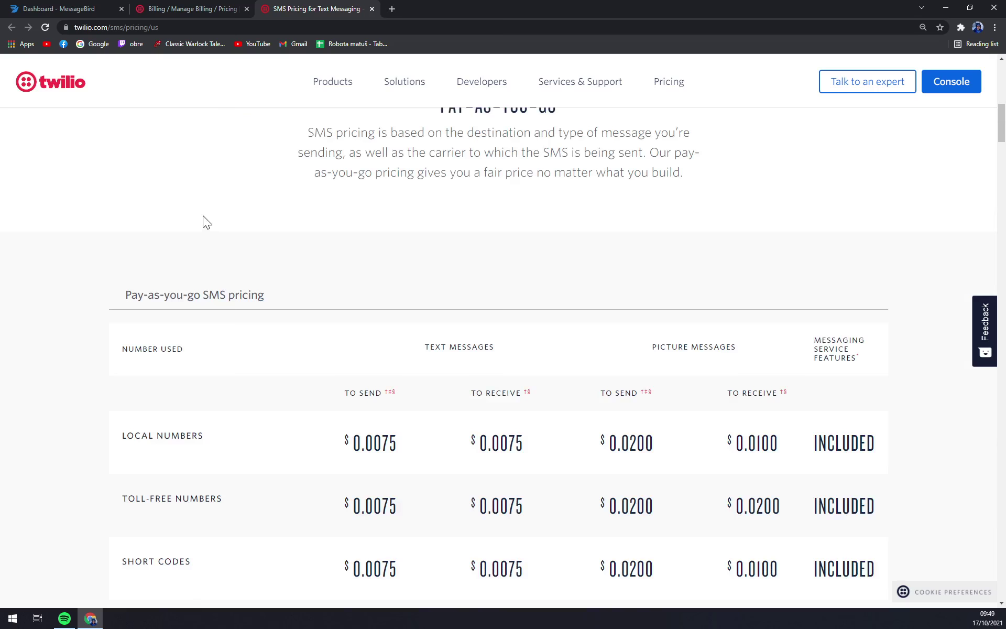
pyautogui.scroll(2, 245, 226)
pyautogui.scroll(4, 250, 230)
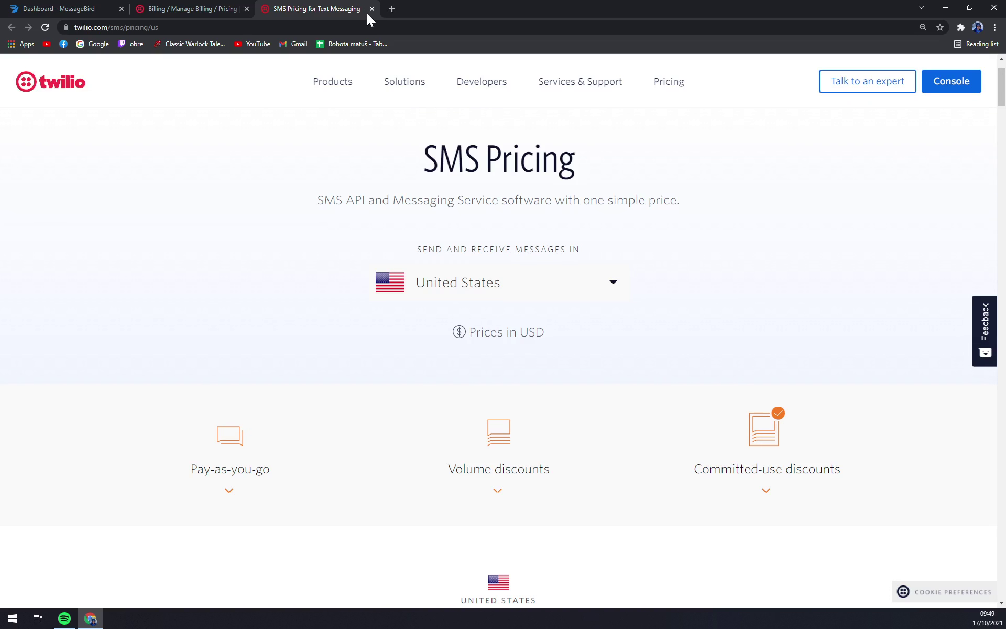
# Step: Close SMS pricing, open Usage by Subaccount, and show the Recent Accounts list
pyautogui.click(371, 9)
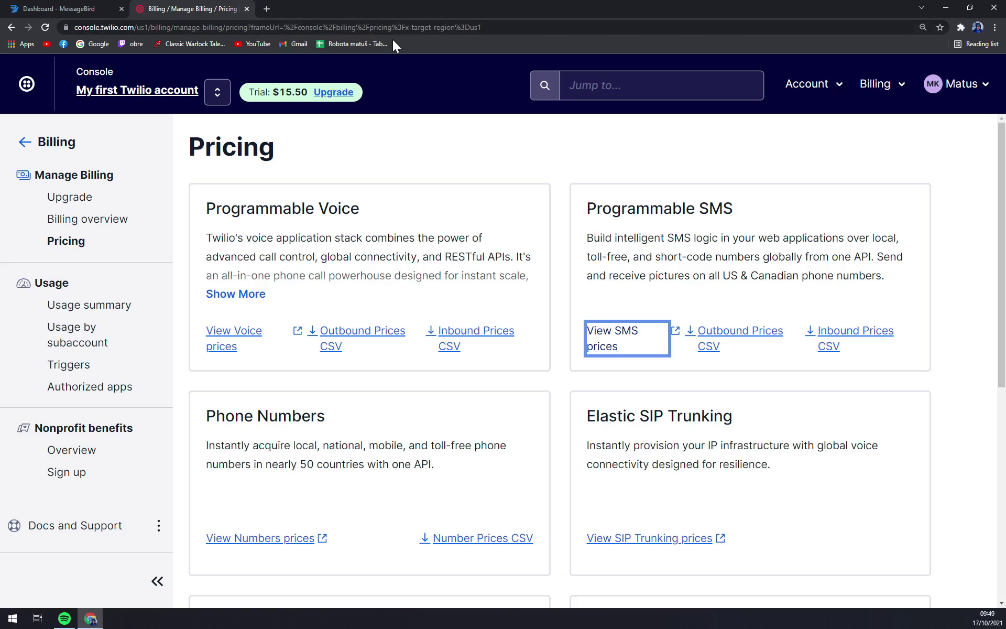
pyautogui.click(111, 305)
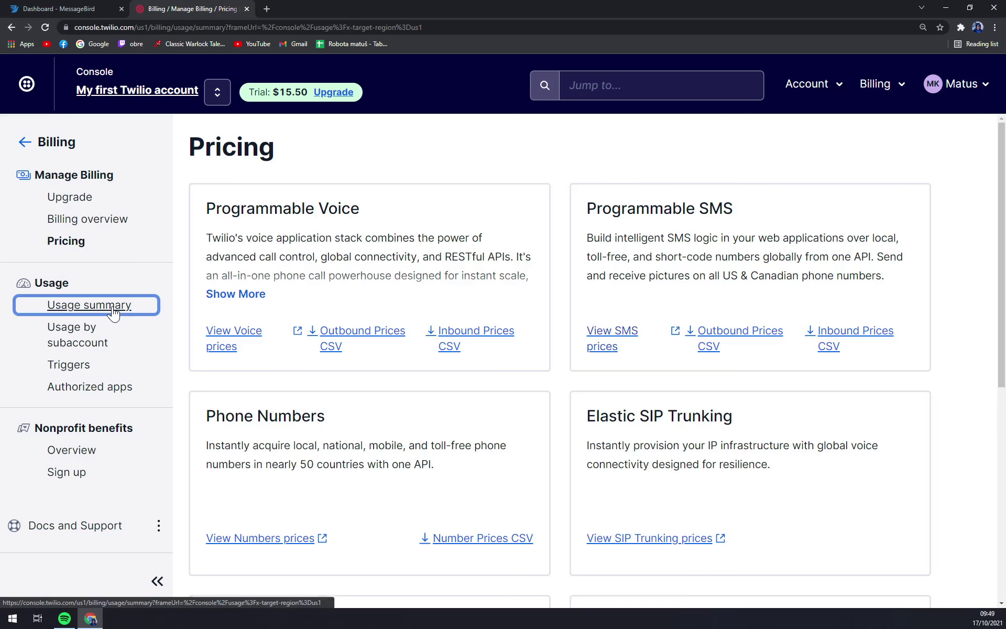
pyautogui.click(95, 342)
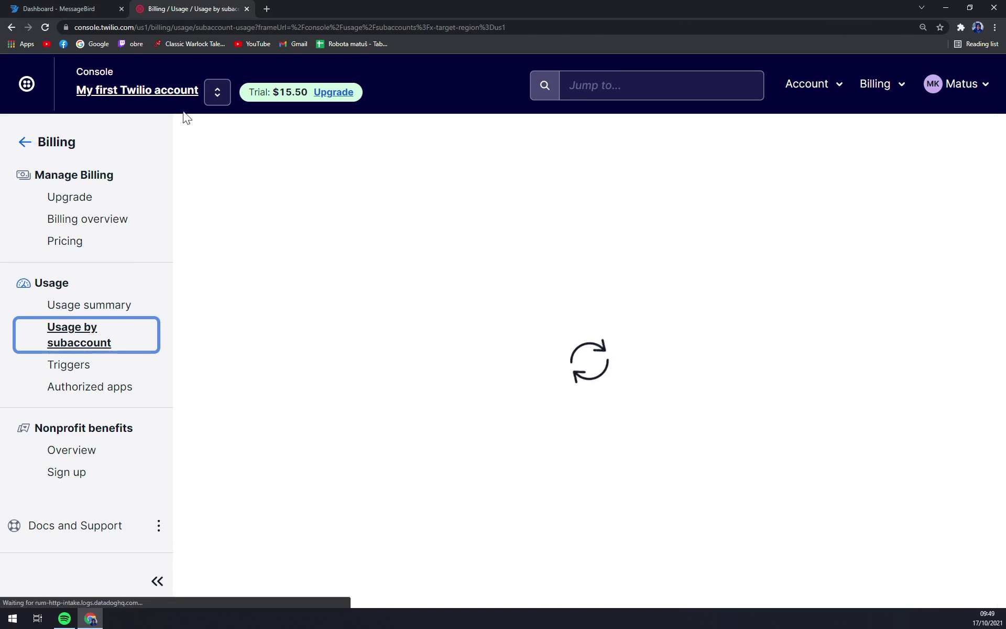
pyautogui.click(216, 93)
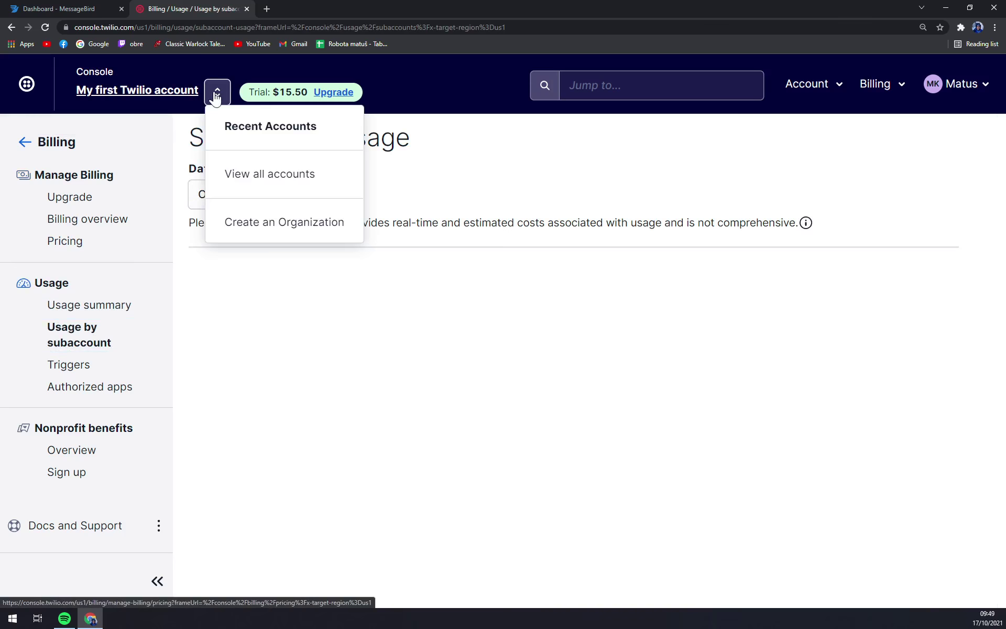
# Step: Review all accounts and the Create New Account form, then switch to MessageBird
pyautogui.click(301, 186)
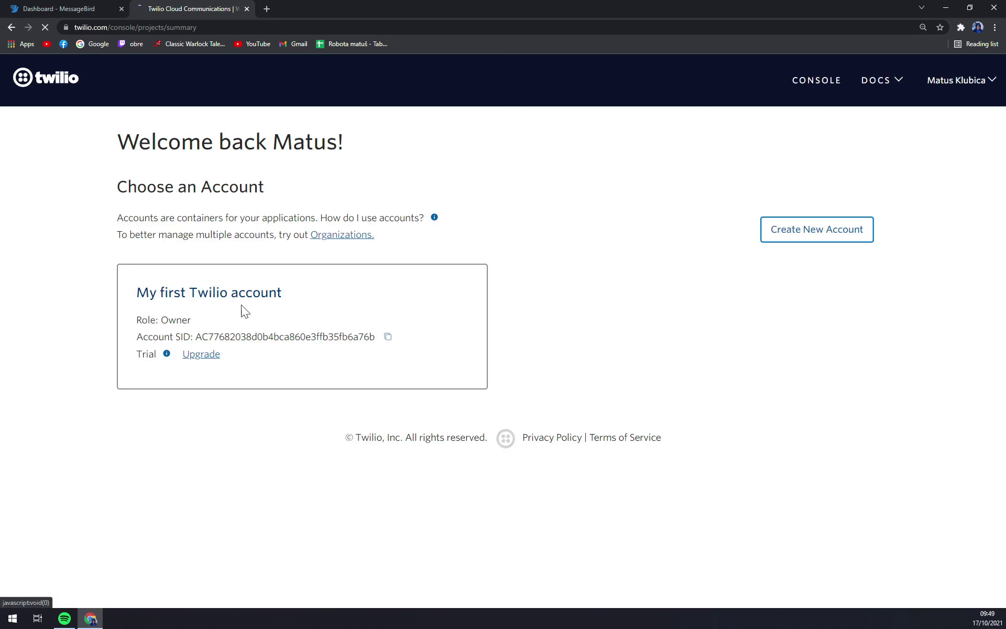
pyautogui.click(810, 242)
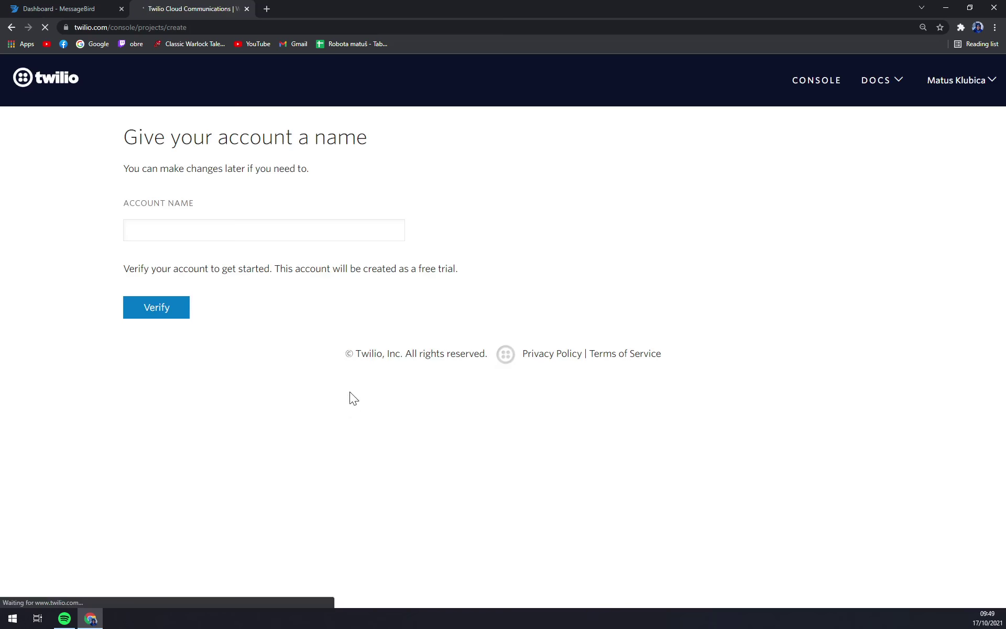
pyautogui.click(11, 27)
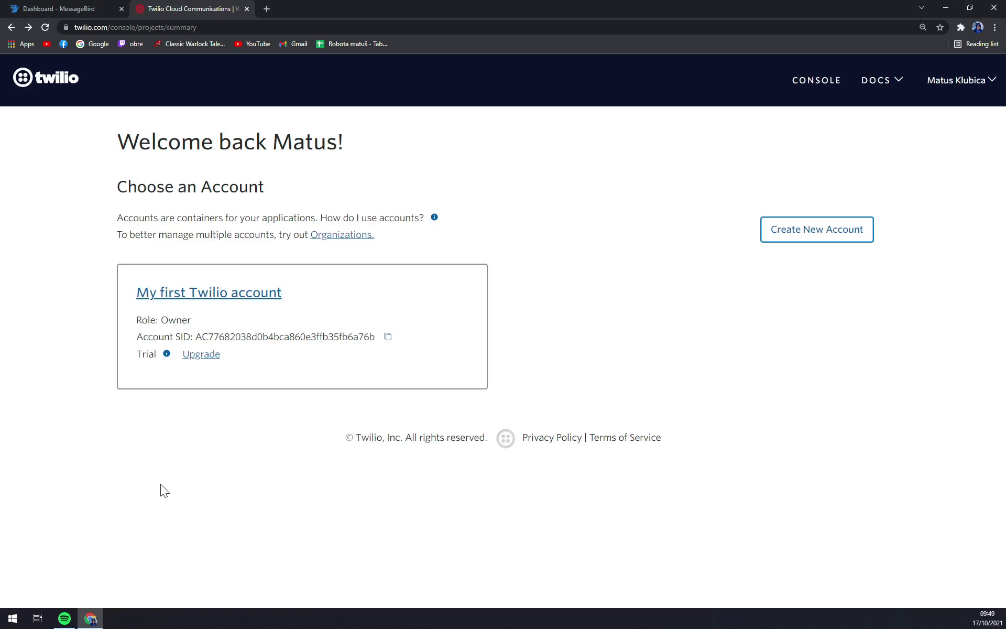
pyautogui.hotkey('ctrl', 'Tab')
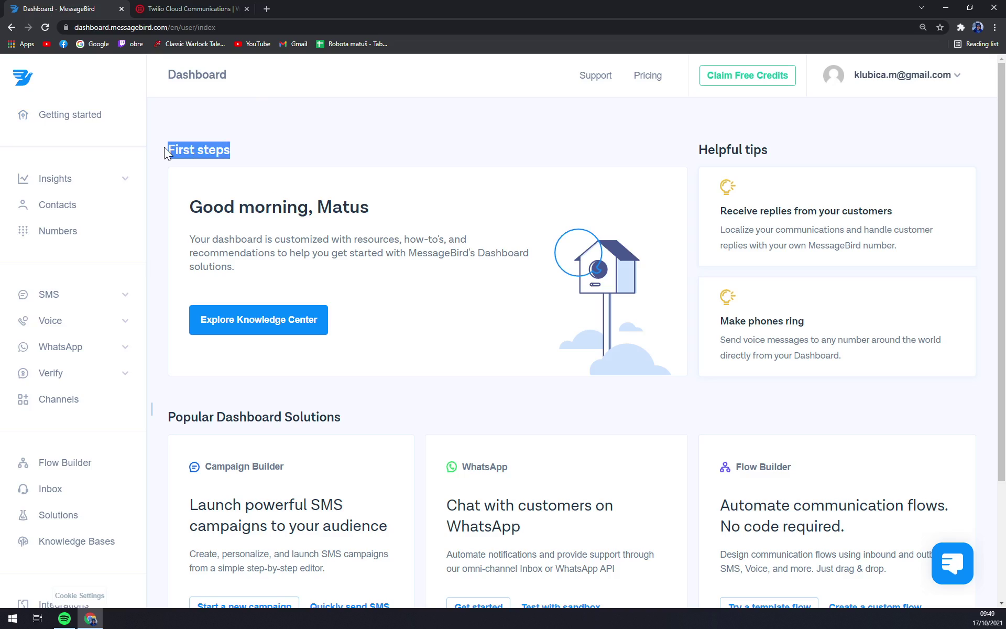
# Step: Toggle the SMS and Verify sidebar sections, then open Channels and dismiss its welcome popup
pyautogui.click(313, 178)
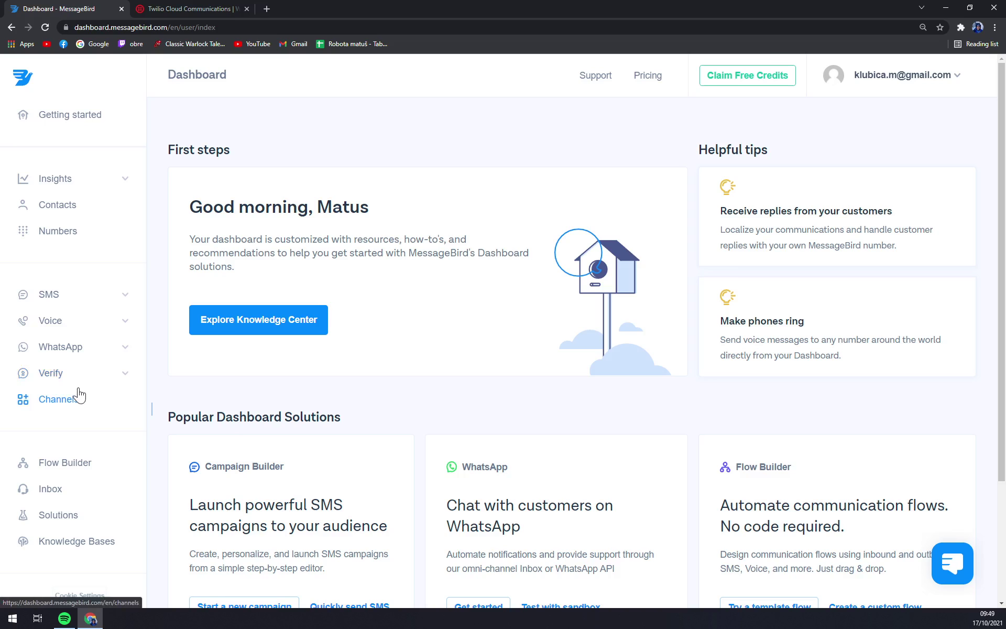
pyautogui.click(63, 299)
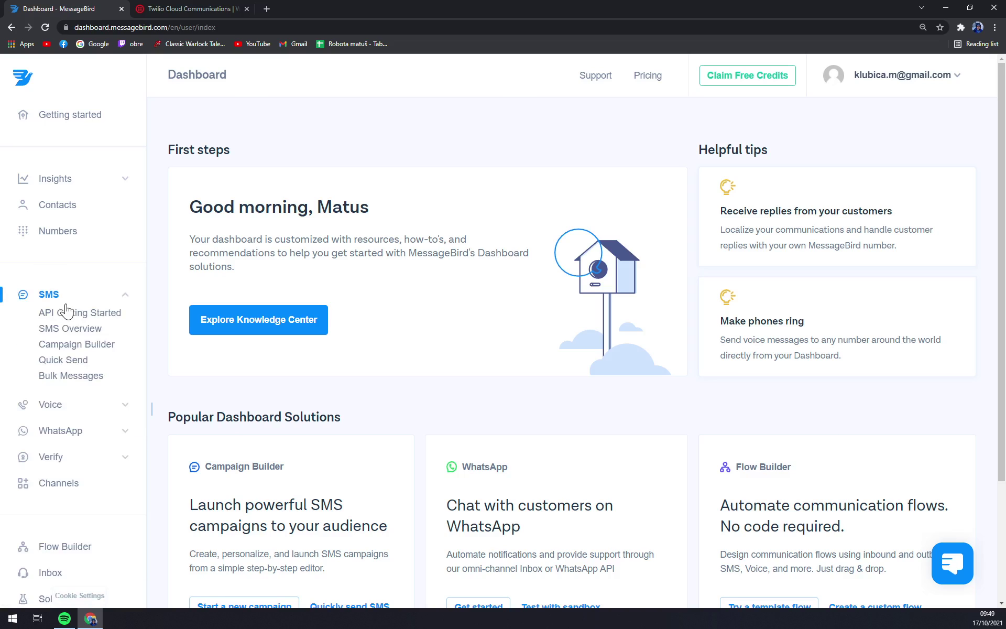
pyautogui.click(57, 299)
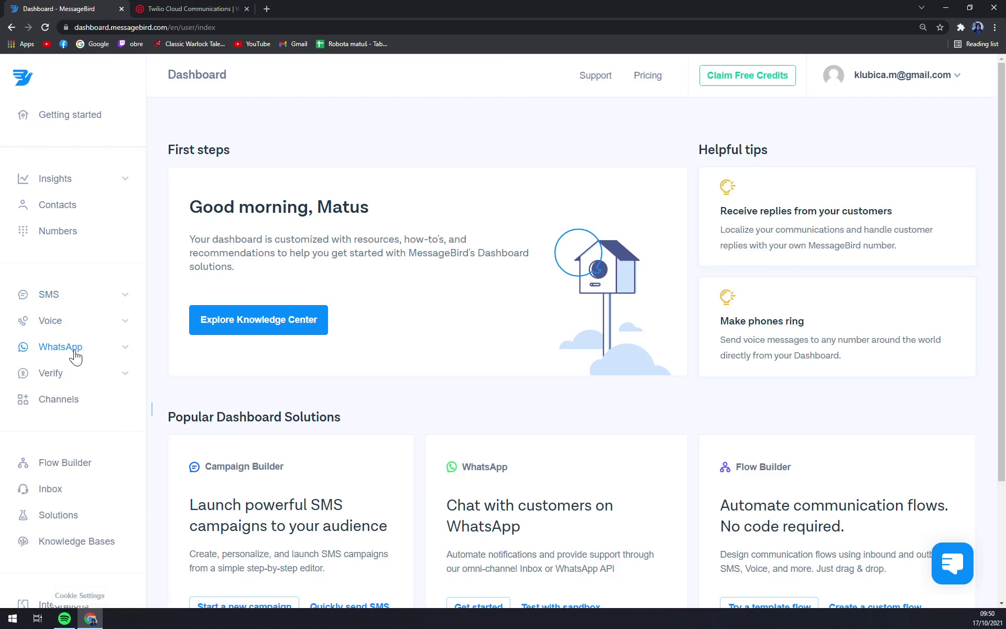
pyautogui.click(62, 376)
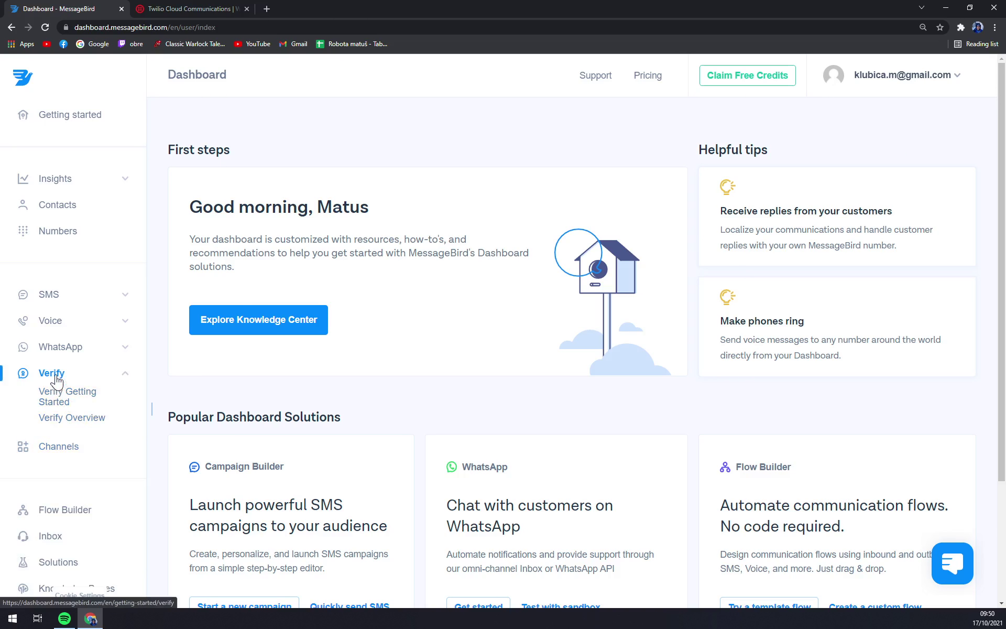
pyautogui.click(55, 380)
pyautogui.click(63, 402)
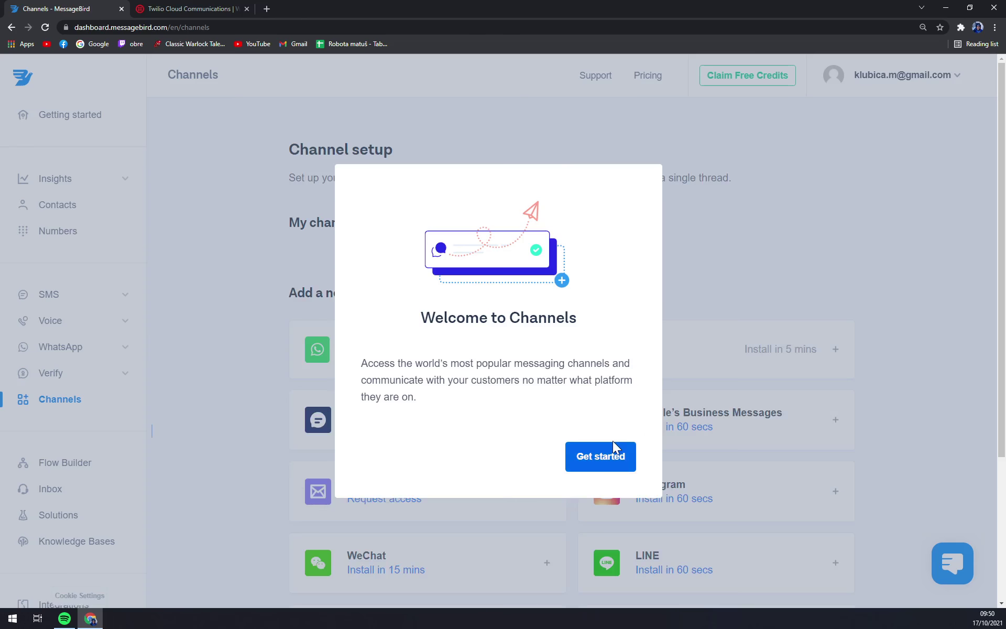
pyautogui.click(616, 450)
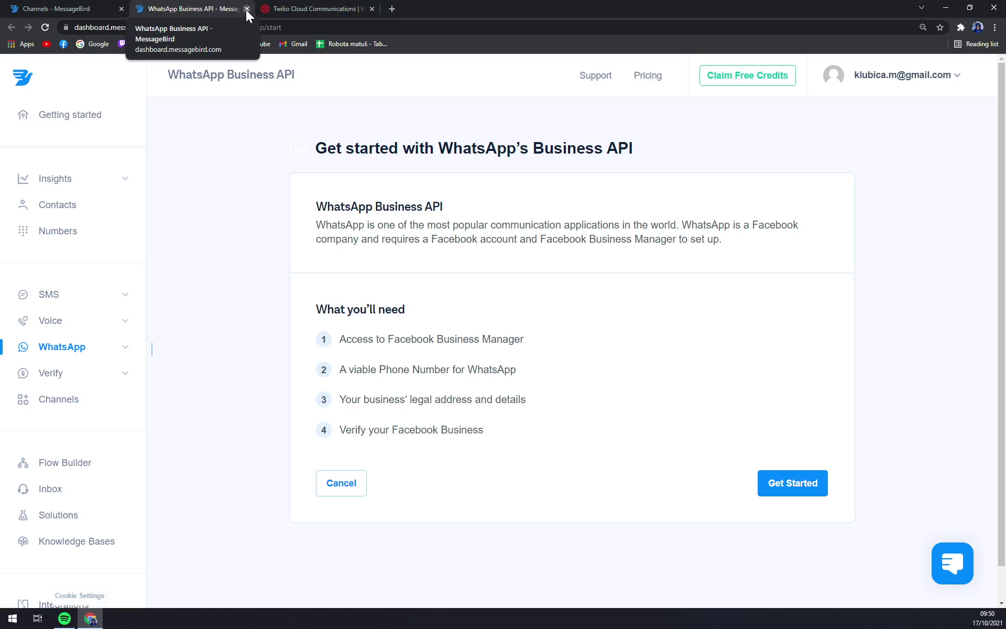
# Step: Close the WhatsApp Business API page, view the Voice messages page and expand SMS
pyautogui.click(246, 8)
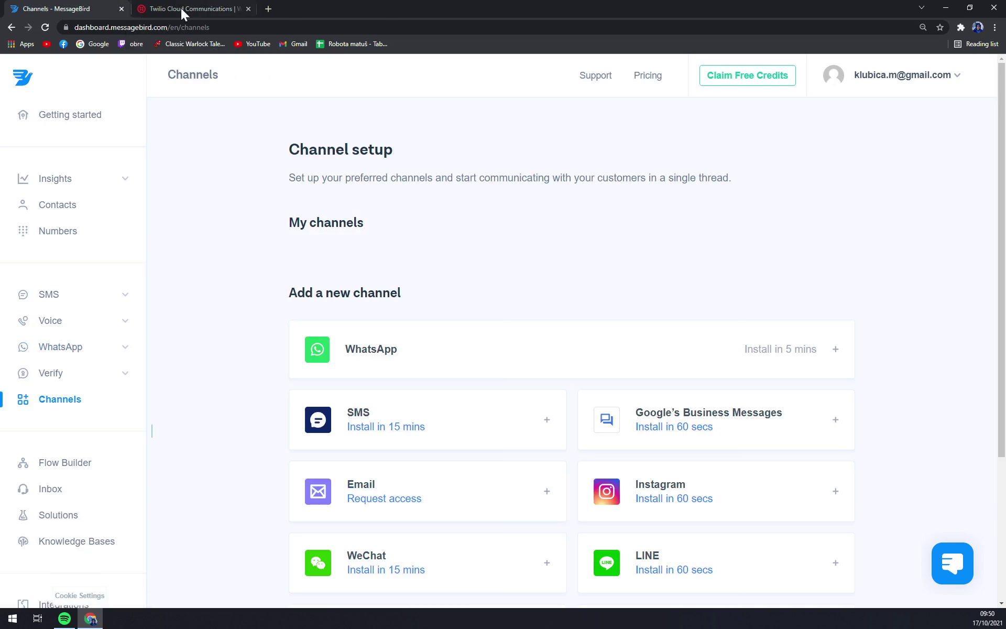
pyautogui.click(57, 324)
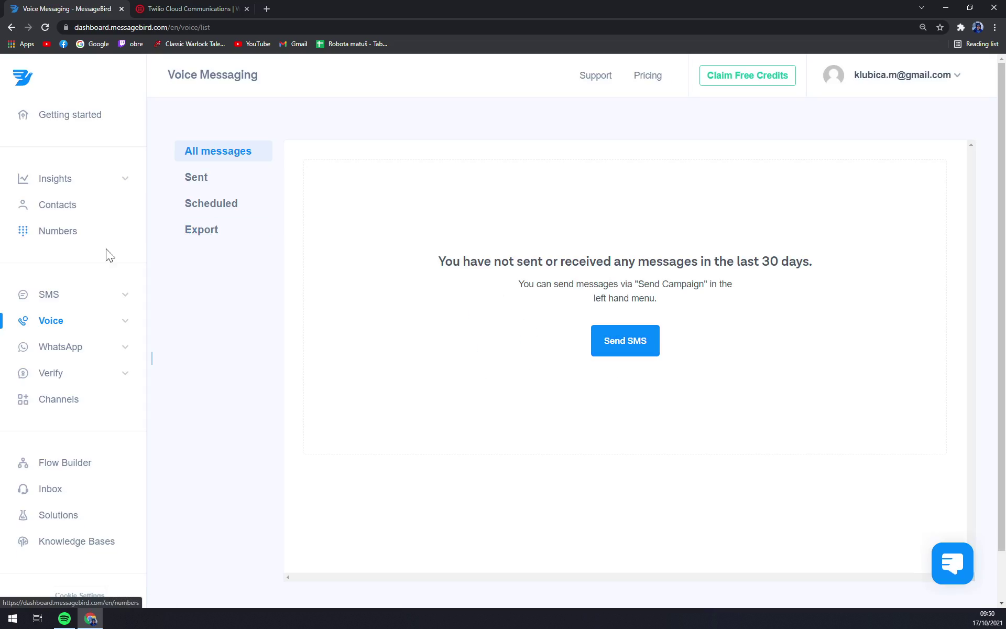
pyautogui.click(54, 293)
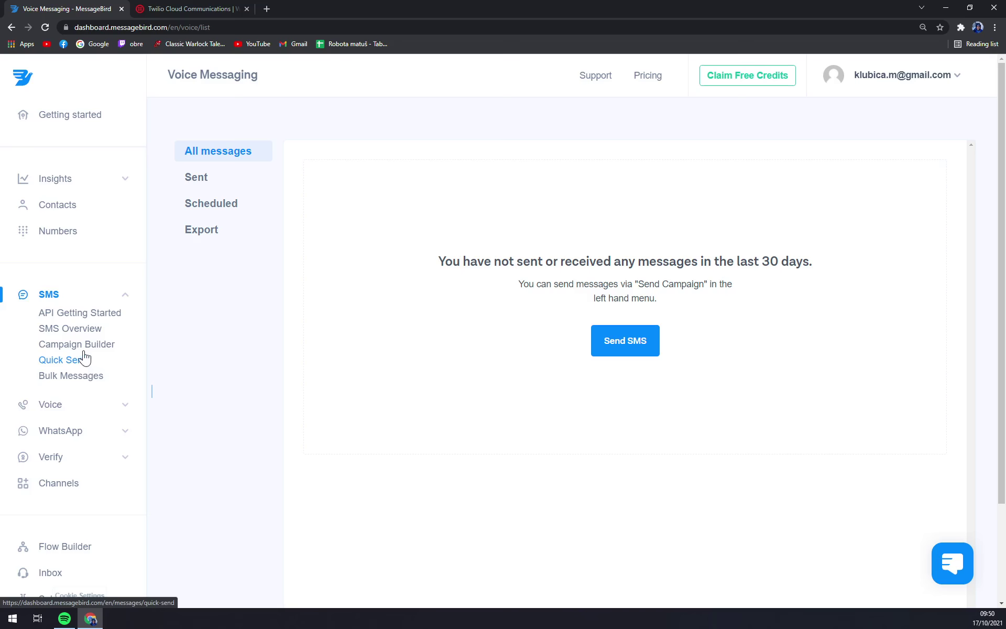
# Step: Return to the Dashboard home and read its greeting and Popular Dashboard Solutions cards
pyautogui.click(57, 125)
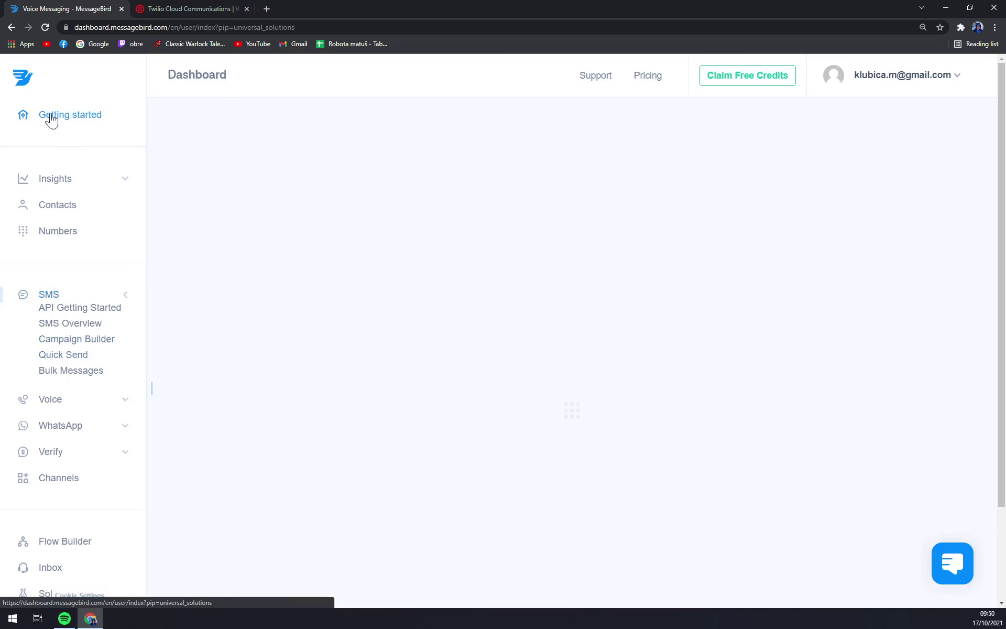
pyautogui.click(26, 83)
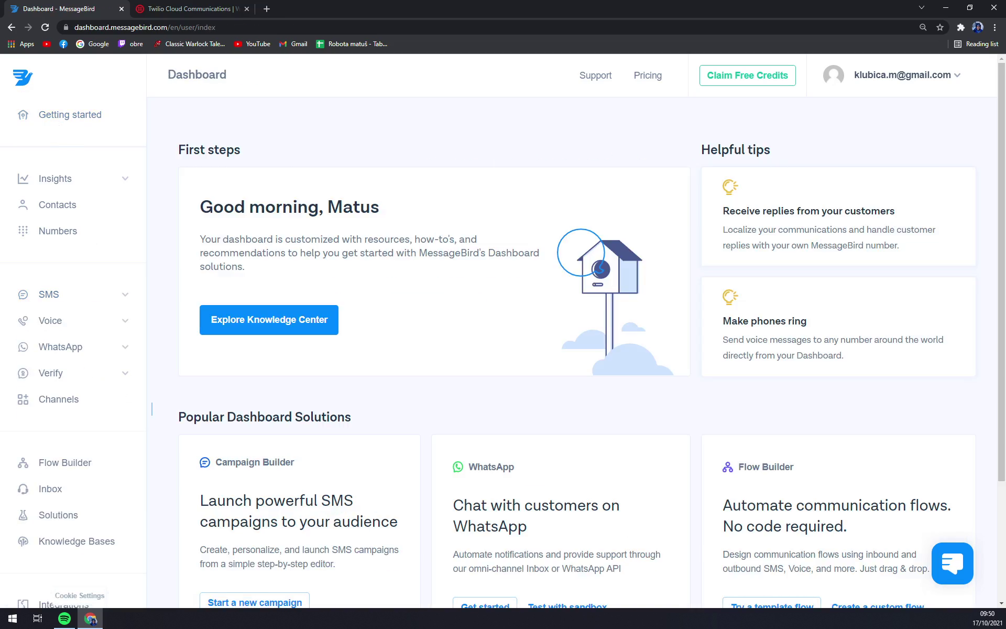
pyautogui.moveTo(686, 141); pyautogui.dragTo(761, 149)
pyautogui.click(775, 140)
pyautogui.scroll(-2, 779, 164)
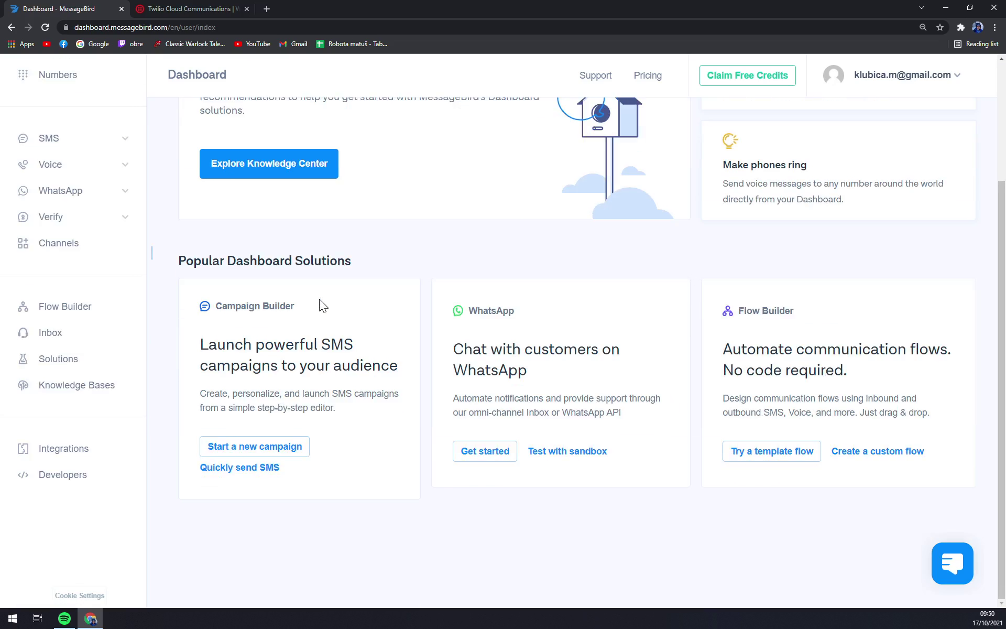
pyautogui.moveTo(167, 266); pyautogui.dragTo(373, 273)
pyautogui.click(363, 246)
# Step: Review Flow Builder's live Inbox Flow and templates, dismiss the survey, and expand Insights
pyautogui.click(65, 306)
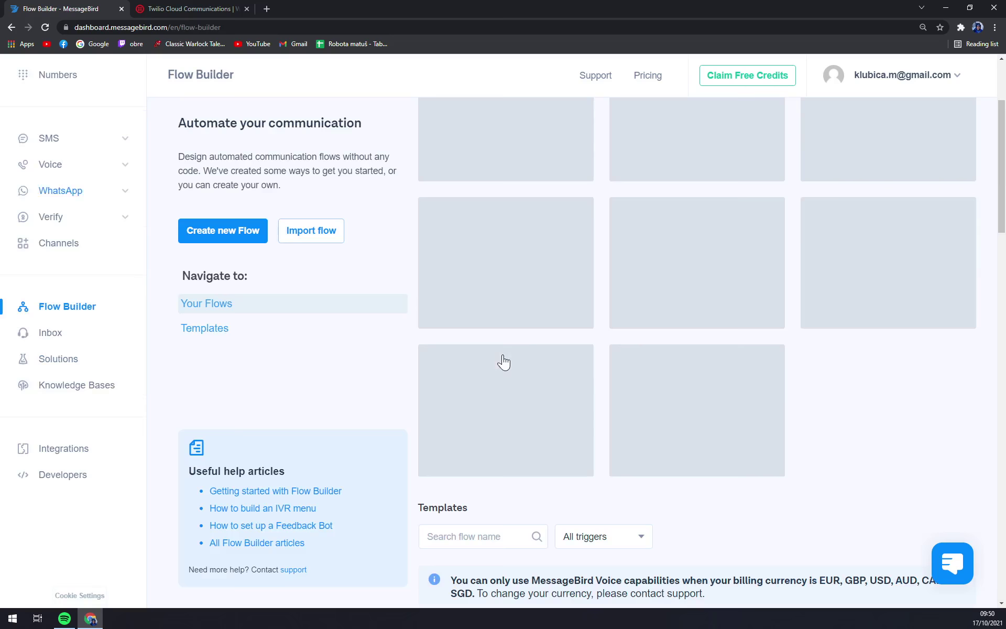
pyautogui.scroll(-2, 501, 360)
pyautogui.scroll(2, 390, 357)
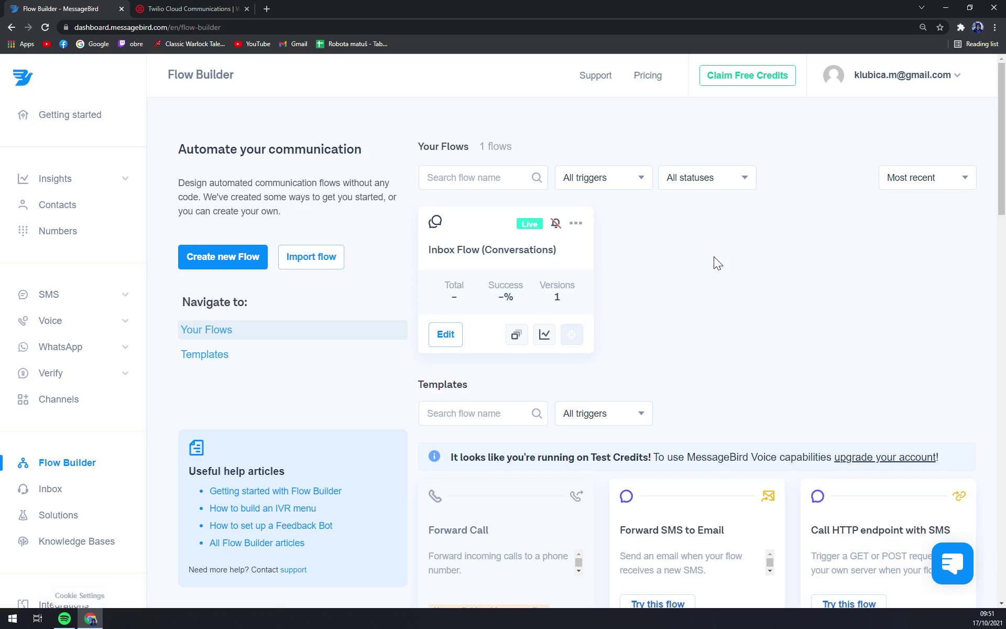
pyautogui.scroll(-1, 714, 257)
pyautogui.scroll(-1, 704, 275)
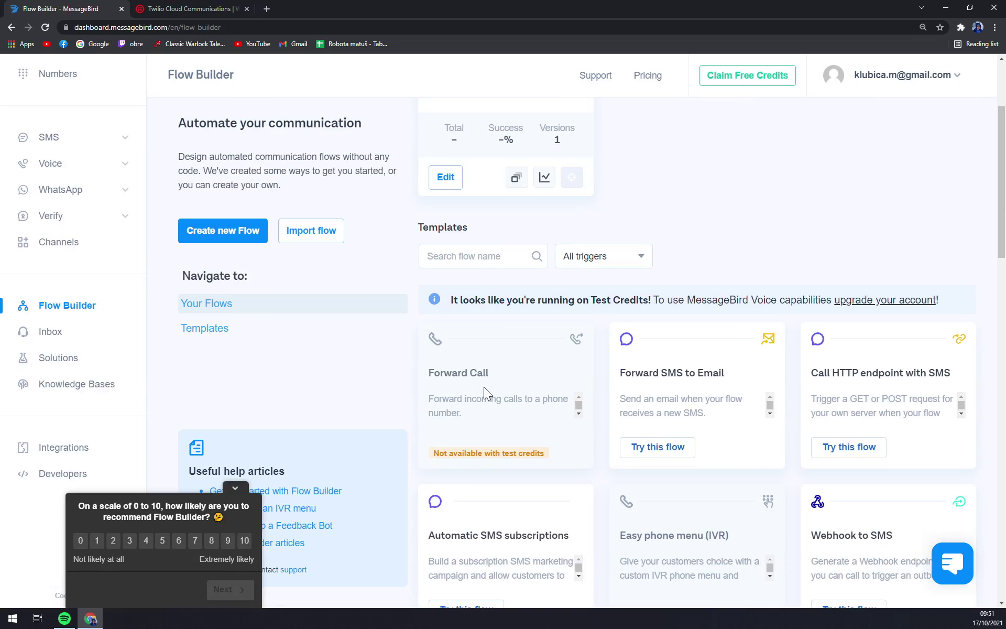
pyautogui.click(235, 488)
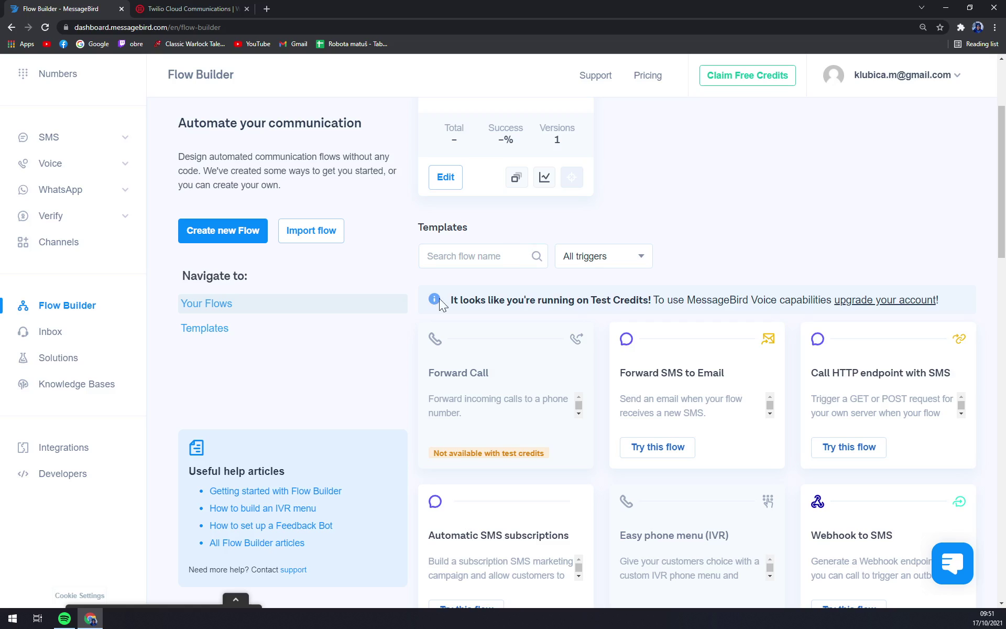
pyautogui.scroll(2, 550, 318)
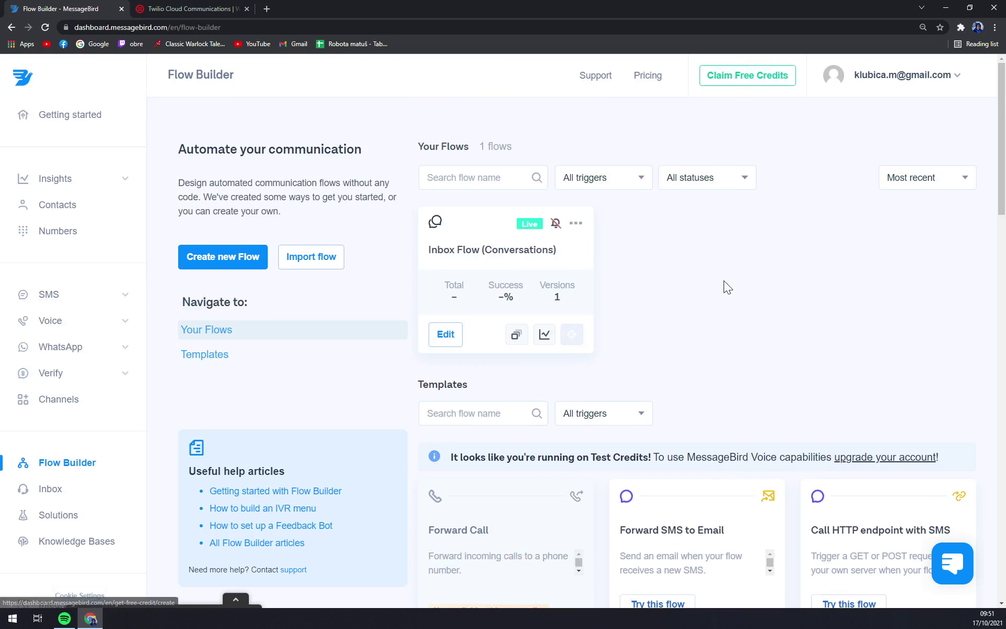
pyautogui.scroll(-1, 606, 428)
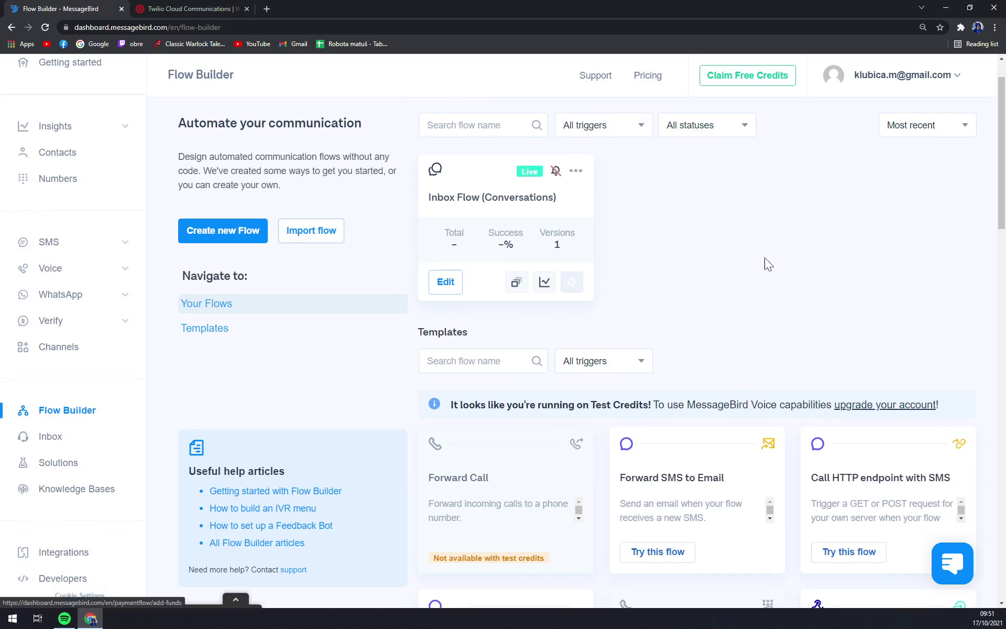
pyautogui.scroll(1, 751, 271)
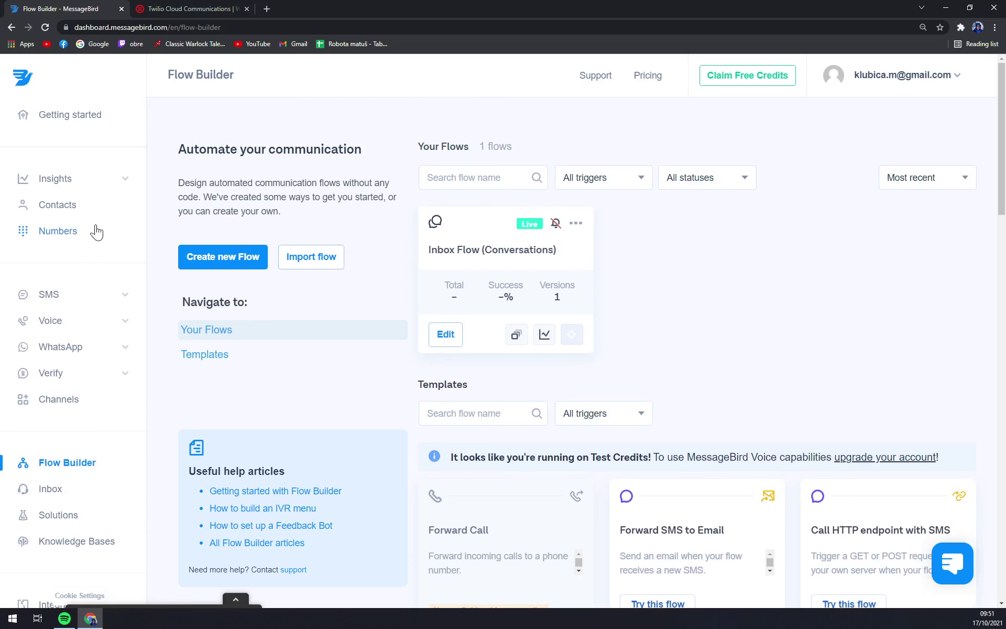
pyautogui.click(60, 181)
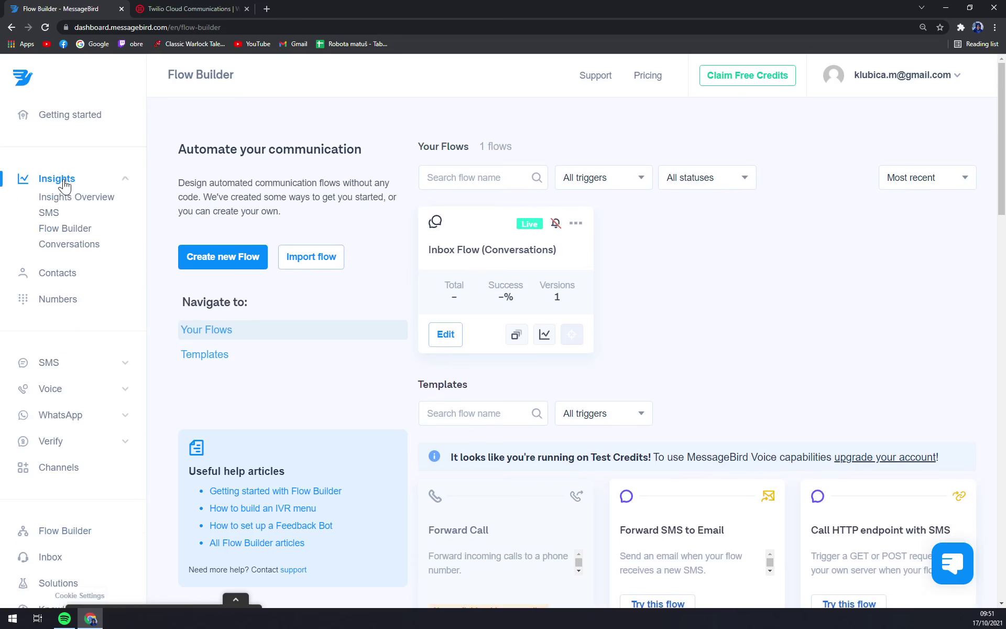
# Step: Check the empty Contacts page and Twilio tab, then view the active shared SMS number
pyautogui.click(62, 275)
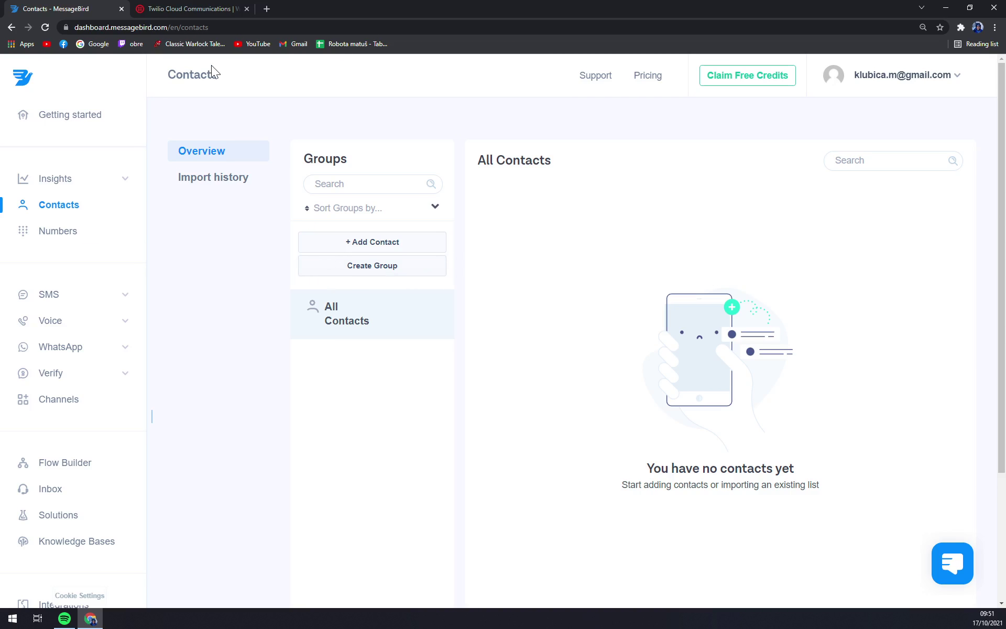
pyautogui.click(189, 9)
pyautogui.click(34, 88)
pyautogui.click(78, 9)
pyautogui.click(102, 235)
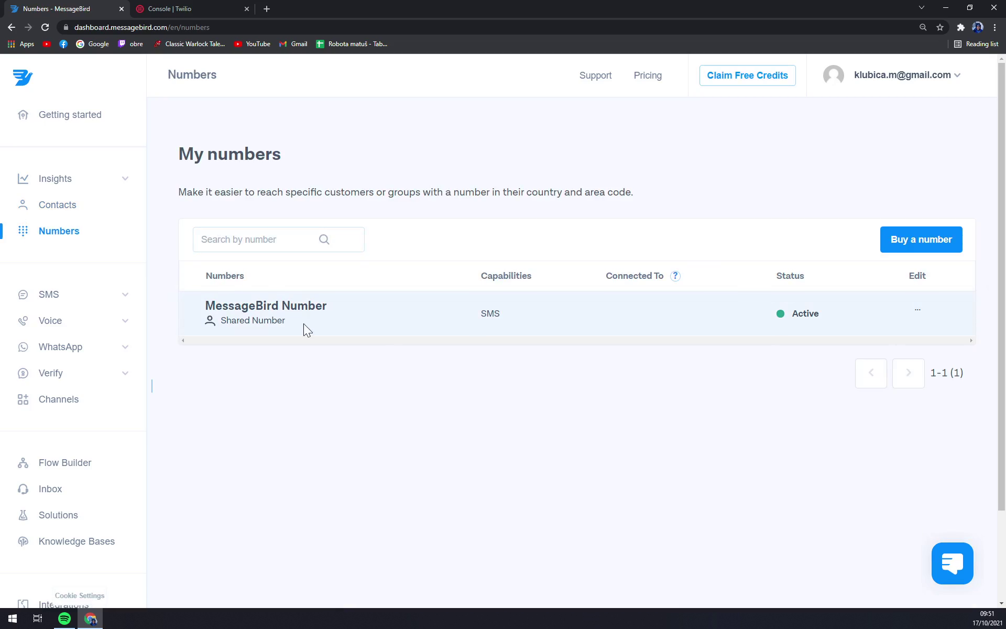
# Step: Start Buy a number, back out to My numbers, and return to the Dashboard home
pyautogui.click(916, 246)
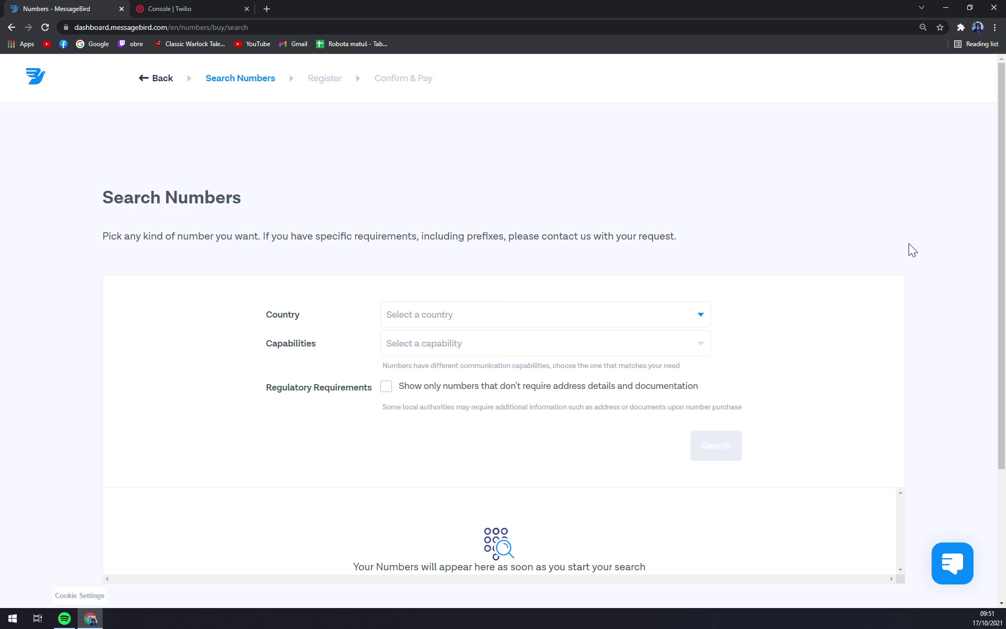
pyautogui.click(12, 27)
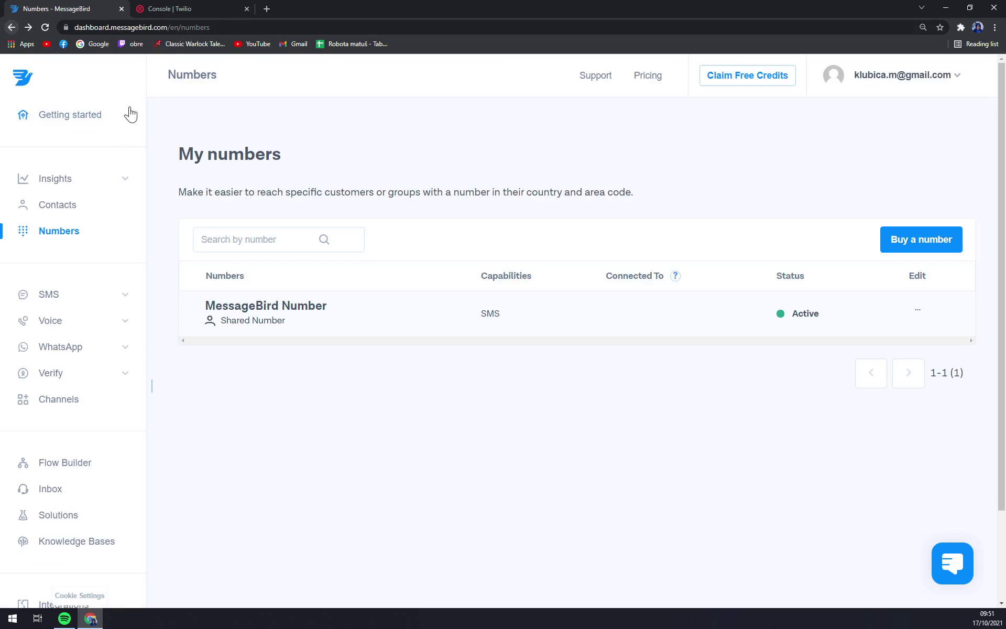
pyautogui.click(32, 82)
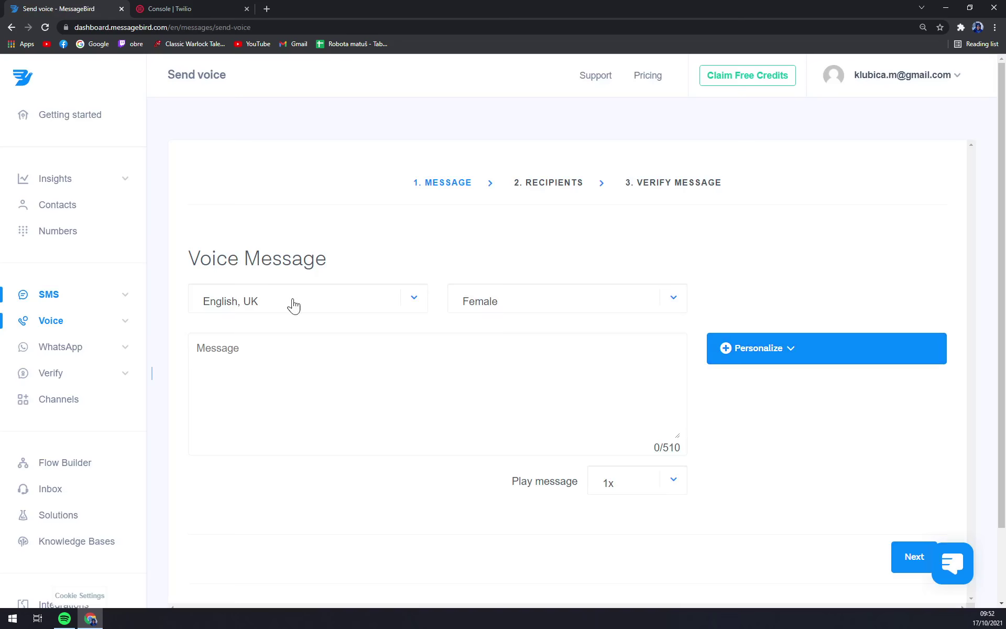
# Step: Set the voice message language to Italian, Italy with a female voice
pyautogui.click(518, 304)
pyautogui.click(485, 344)
pyautogui.click(483, 303)
pyautogui.click(481, 322)
pyautogui.click(330, 302)
pyautogui.scroll(-5, 276, 385)
pyautogui.scroll(-2, 277, 392)
pyautogui.scroll(10, 274, 390)
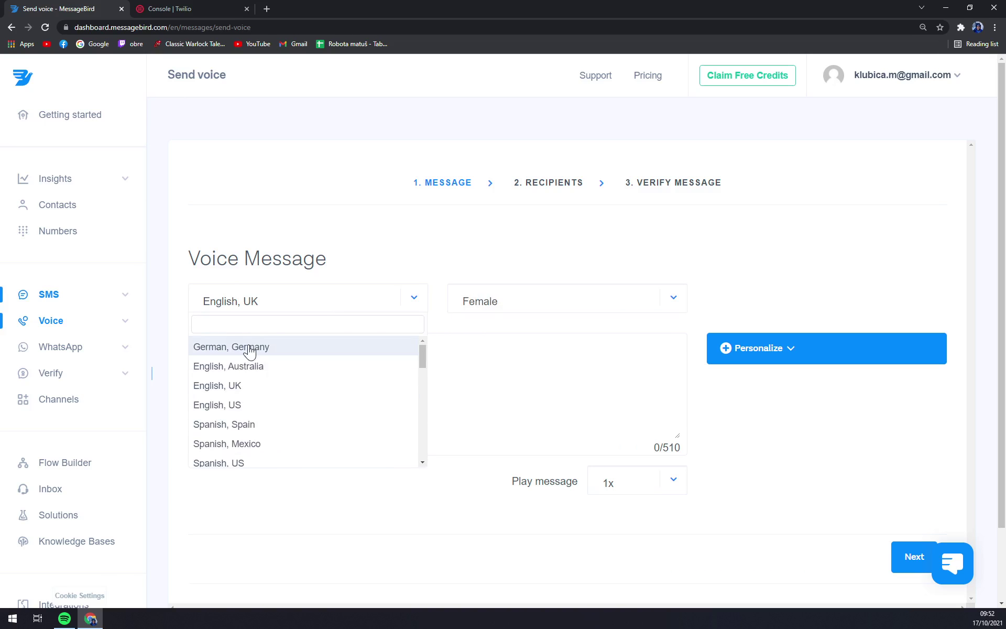
pyautogui.scroll(-3, 250, 353)
pyautogui.scroll(-1, 239, 382)
pyautogui.click(236, 392)
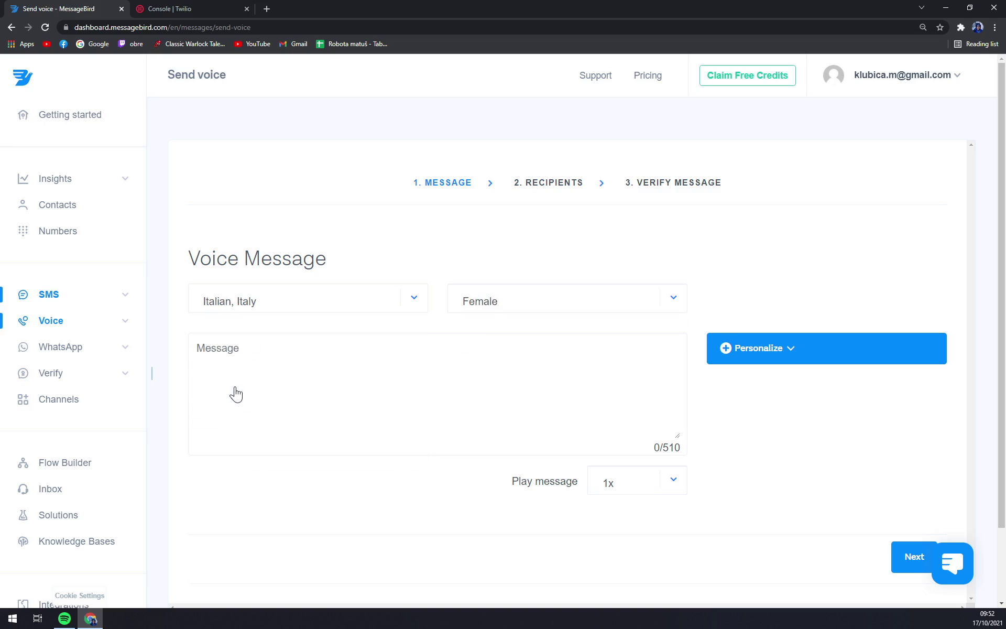
# Step: Enter 'Test' as the message, keep 1x playback, and continue to Recipients
pyautogui.click(284, 354)
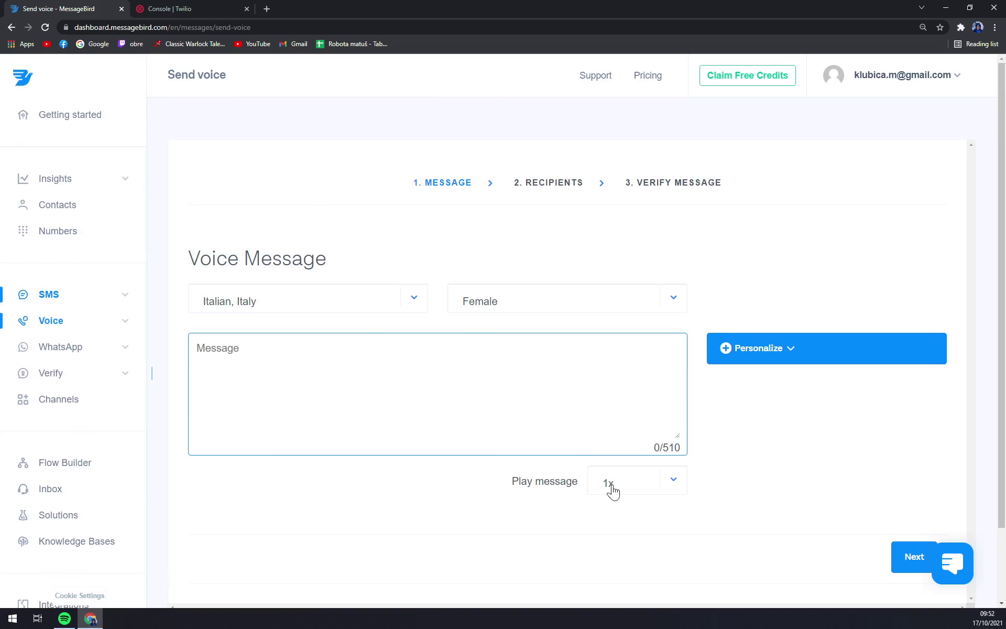
pyautogui.click(626, 486)
pyautogui.click(854, 418)
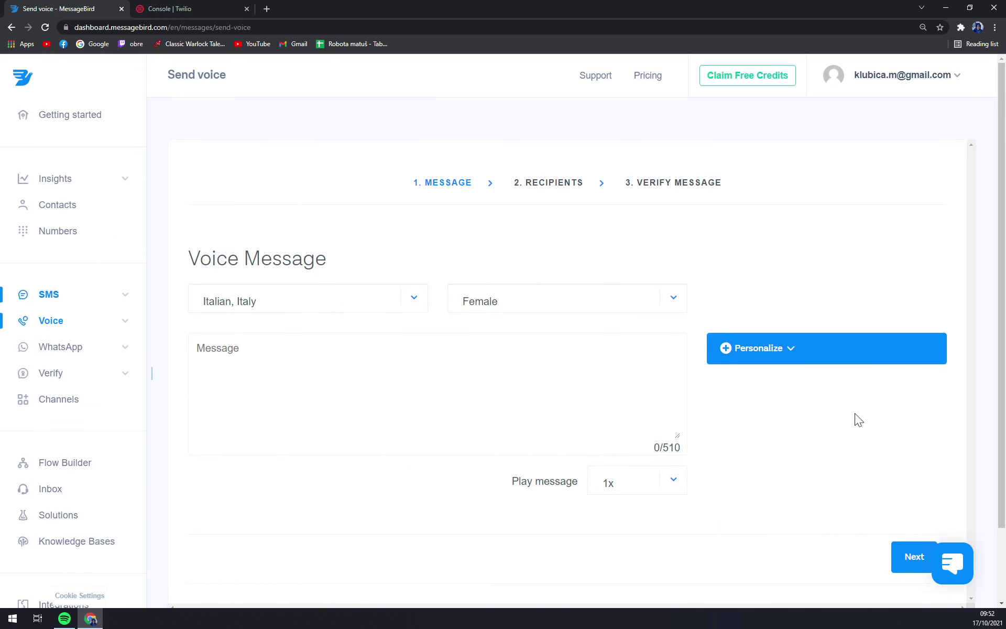
pyautogui.click(908, 558)
pyautogui.click(257, 440)
pyautogui.write('Test')
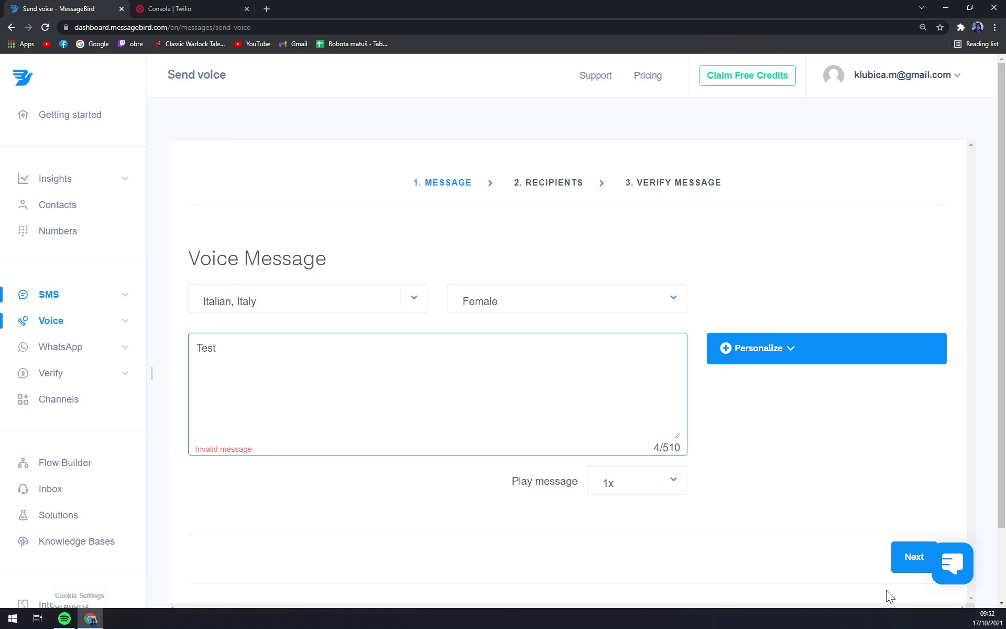
pyautogui.click(927, 558)
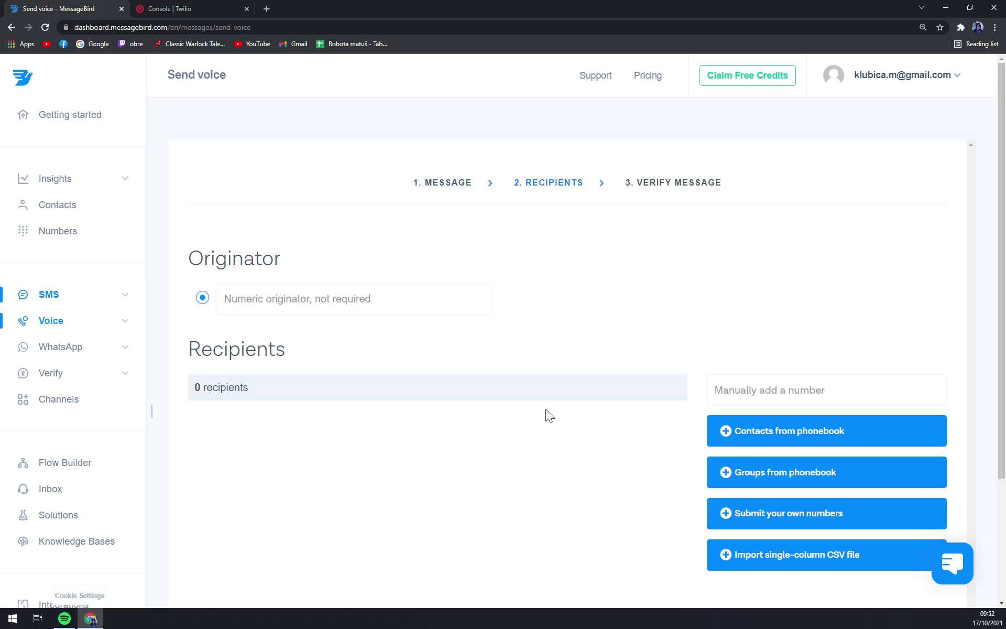
pyautogui.scroll(-2, 276, 371)
pyautogui.scroll(2, 257, 161)
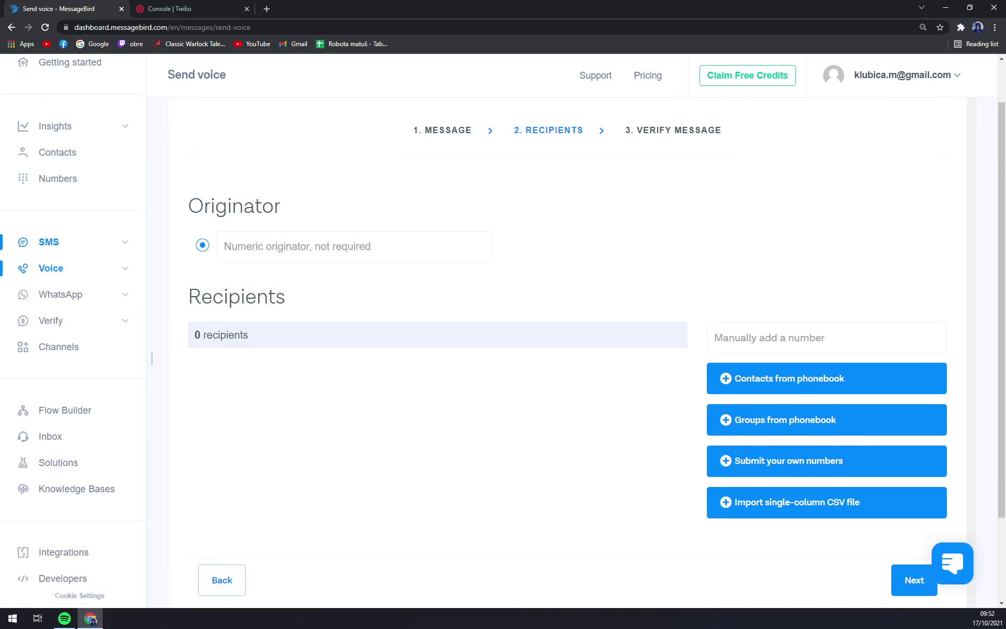
pyautogui.click(272, 260)
pyautogui.click(410, 401)
pyautogui.click(790, 381)
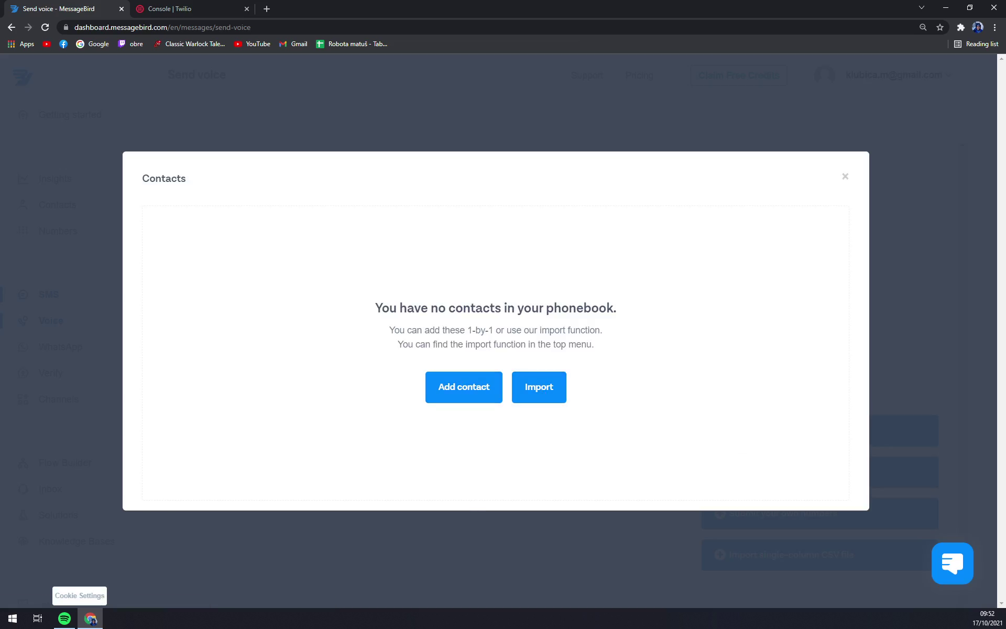
pyautogui.click(845, 179)
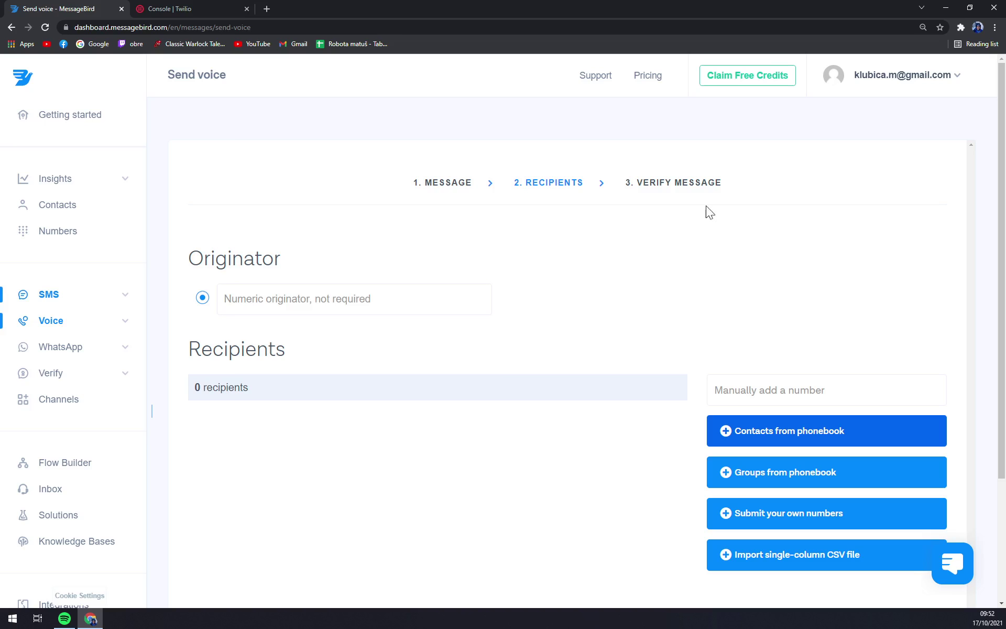
# Step: Open MessageBird Pricing in a new tab, check Twilio's Billing Pricing, then return
pyautogui.click(650, 73)
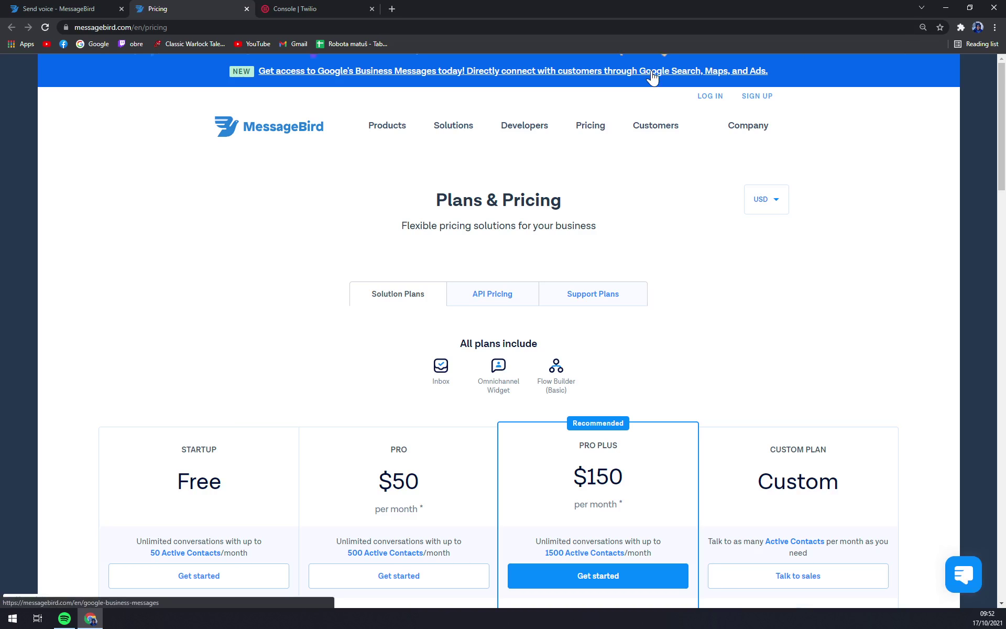
pyautogui.scroll(-3, 613, 384)
pyautogui.scroll(-1, 612, 385)
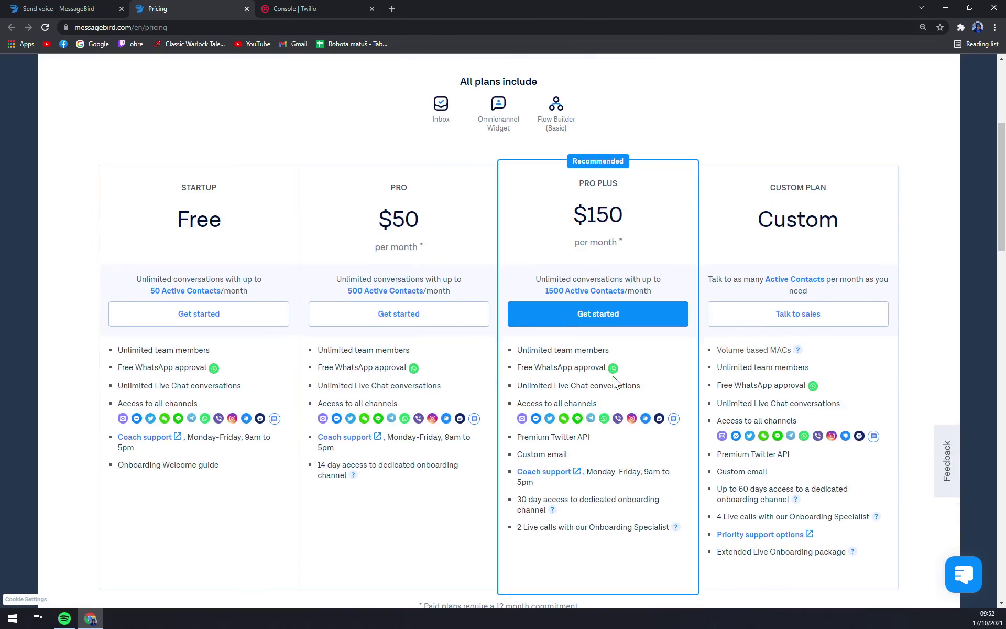
pyautogui.scroll(1, 616, 367)
pyautogui.scroll(3, 614, 367)
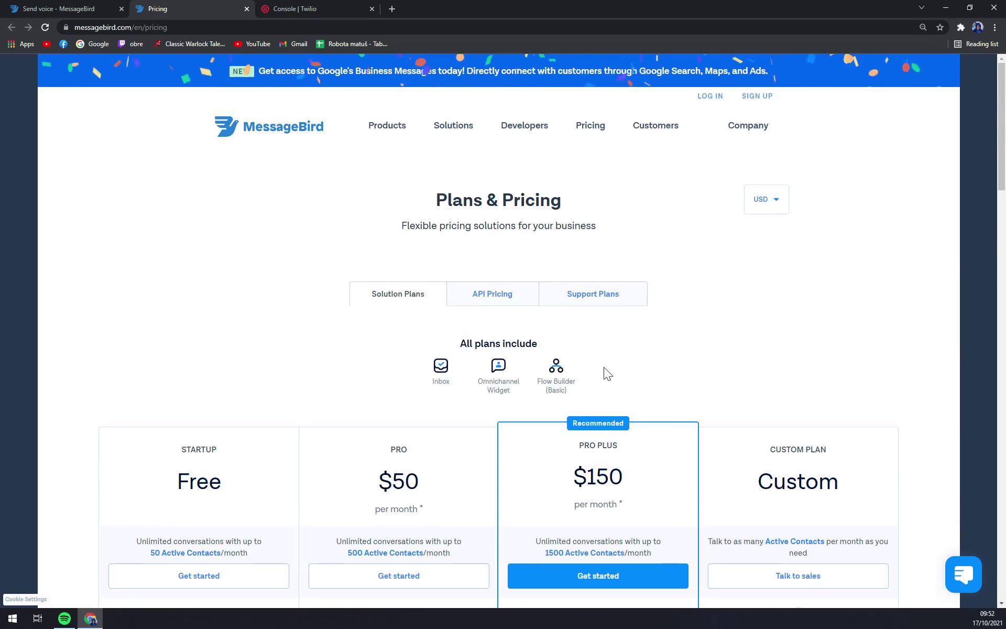
pyautogui.click(276, 8)
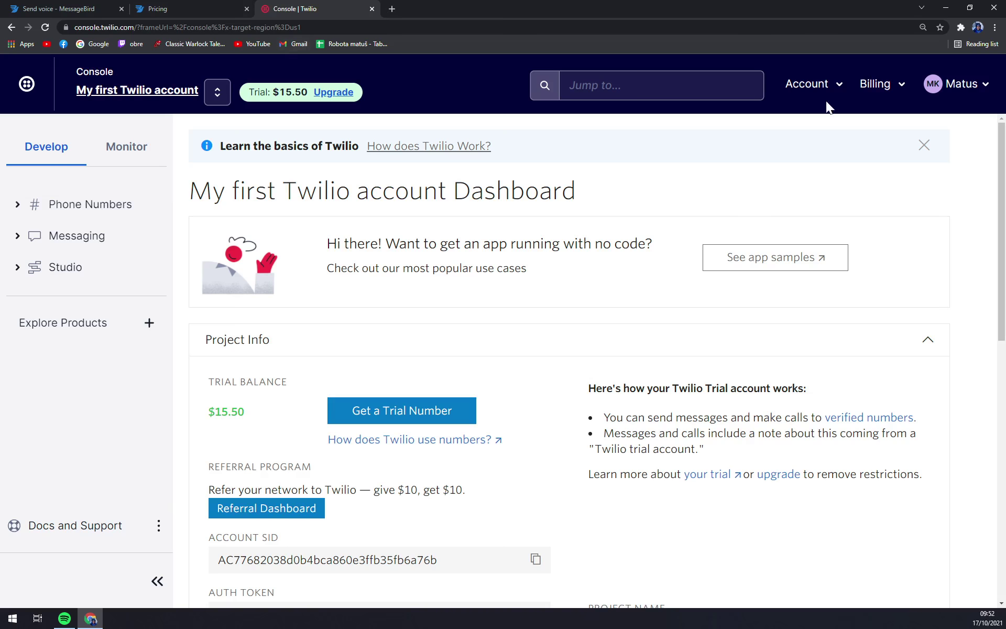
pyautogui.click(872, 84)
pyautogui.click(790, 198)
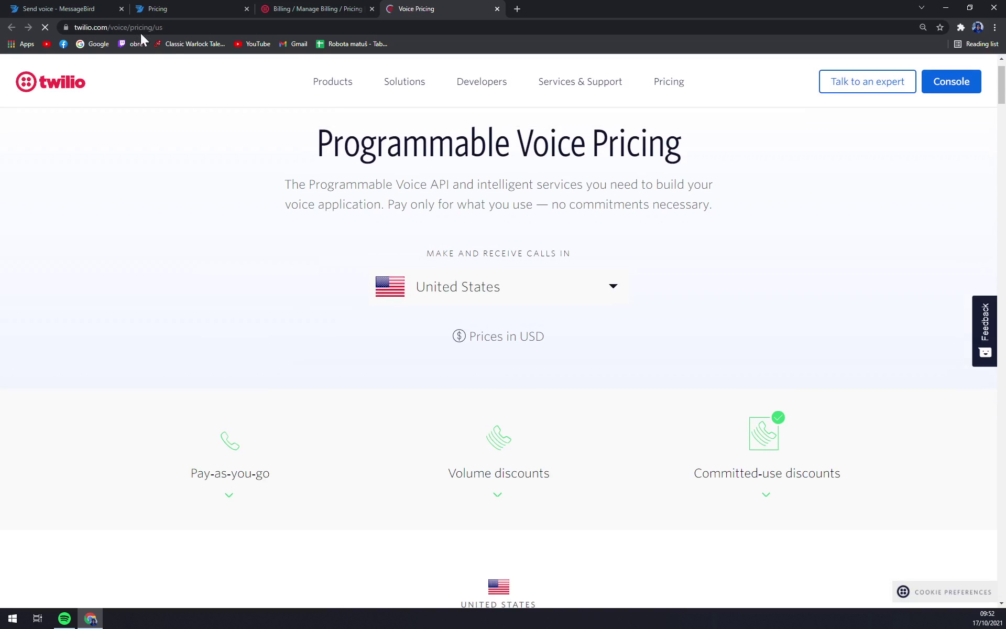
pyautogui.click(114, 9)
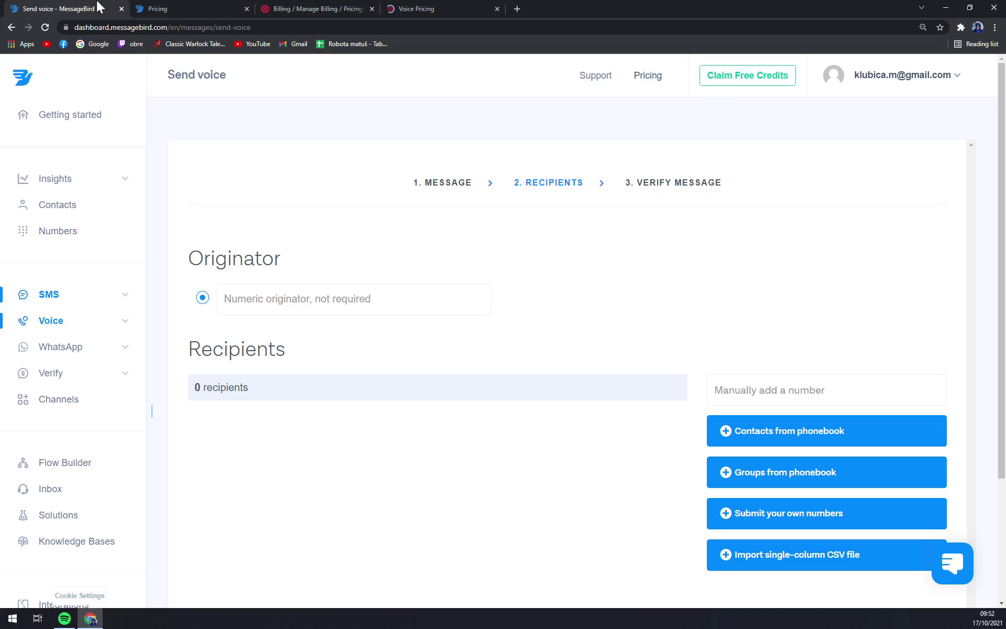
pyautogui.click(169, 8)
pyautogui.scroll(-2, 554, 378)
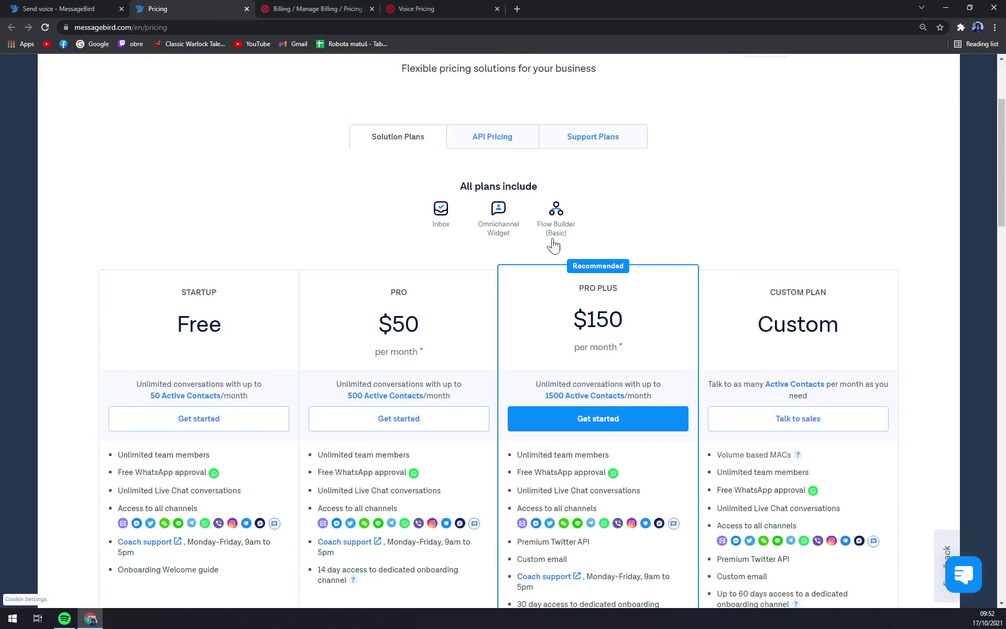
pyautogui.scroll(-2, 284, 315)
pyautogui.scroll(1, 249, 288)
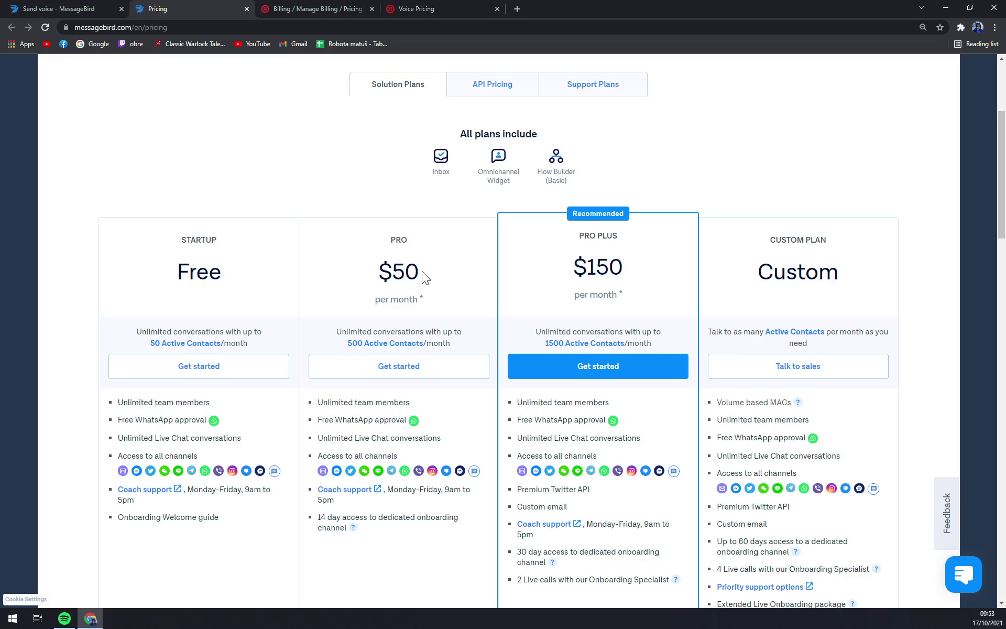
# Step: Read the Startup, Pro, Pro Plus and Custom plans, highlighting the $50 Pro price
pyautogui.moveTo(422, 273); pyautogui.dragTo(370, 273)
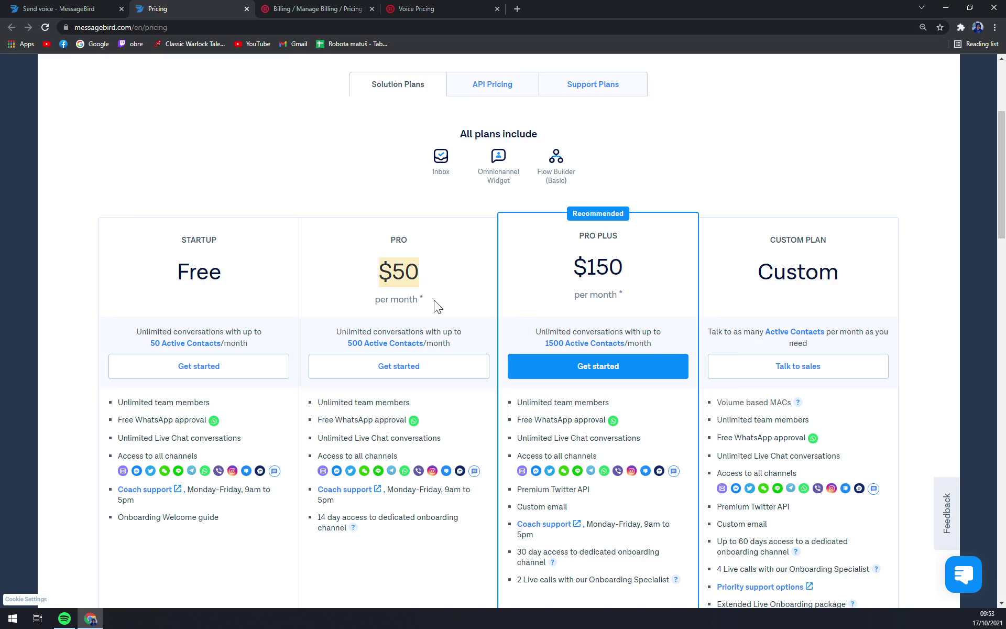
pyautogui.scroll(-2, 434, 299)
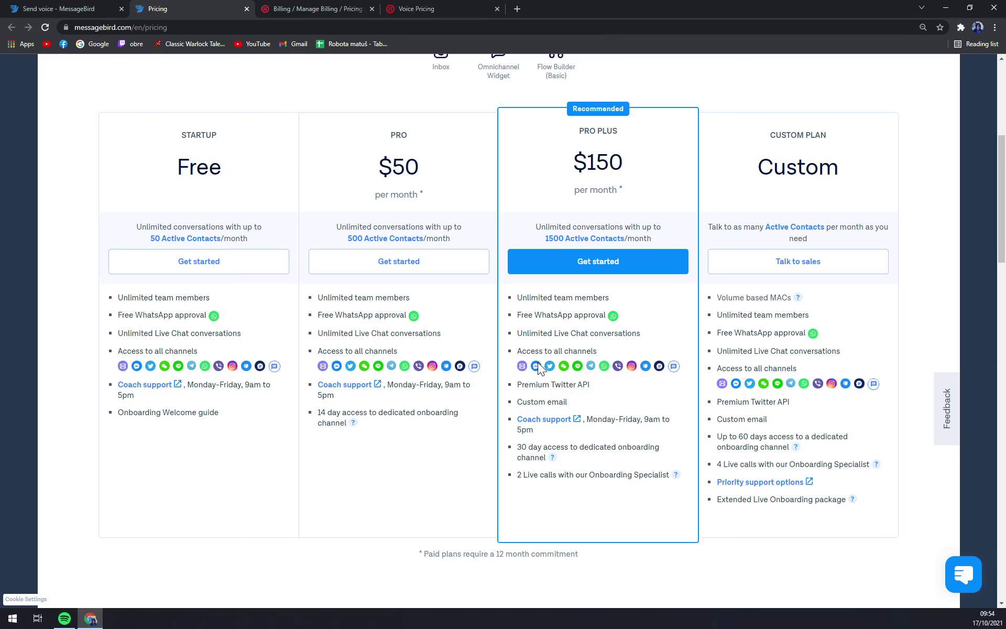
pyautogui.scroll(3, 539, 367)
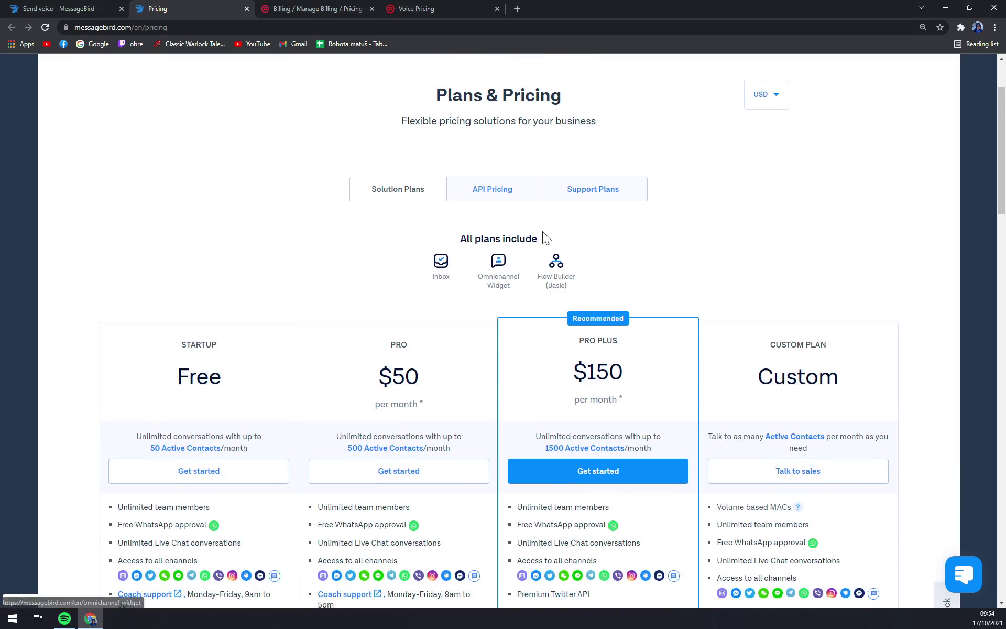
# Step: Show the plan prices in EUR, GBP, AUD, GBP again and then USD
pyautogui.click(778, 95)
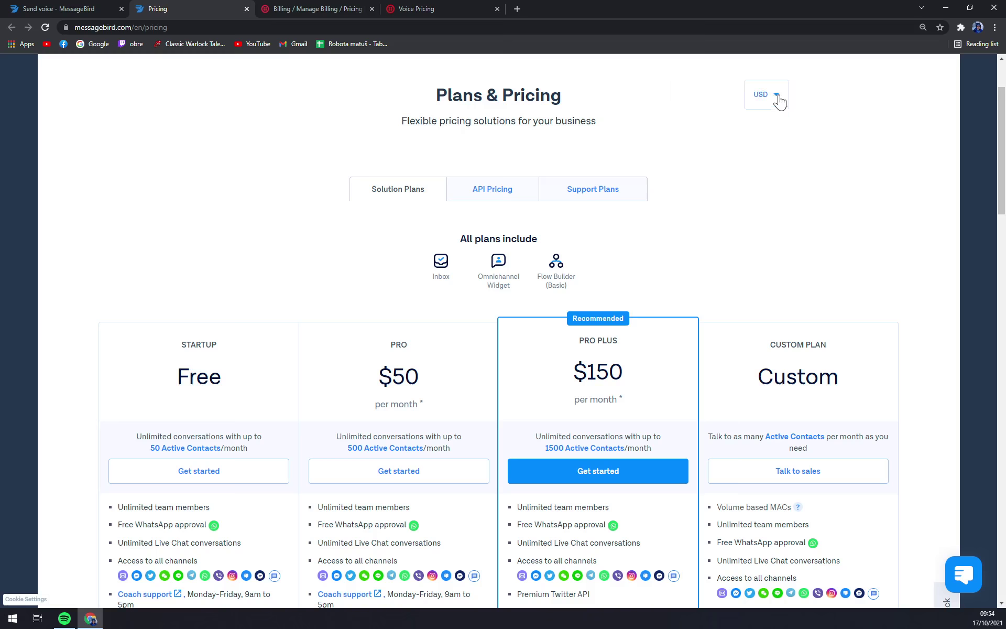
pyautogui.scroll(2, 768, 187)
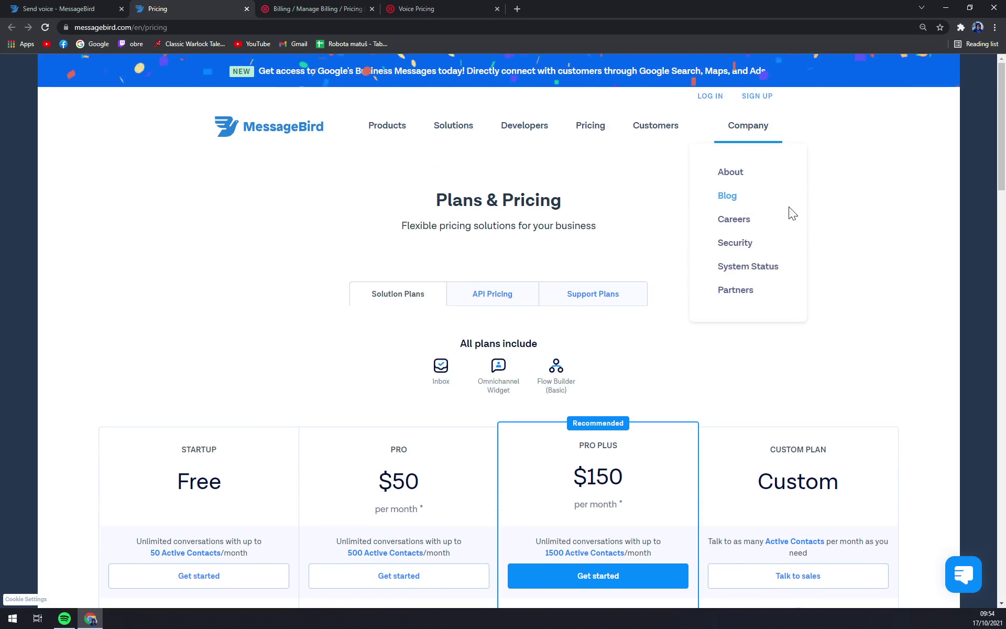
pyautogui.click(780, 200)
pyautogui.click(700, 225)
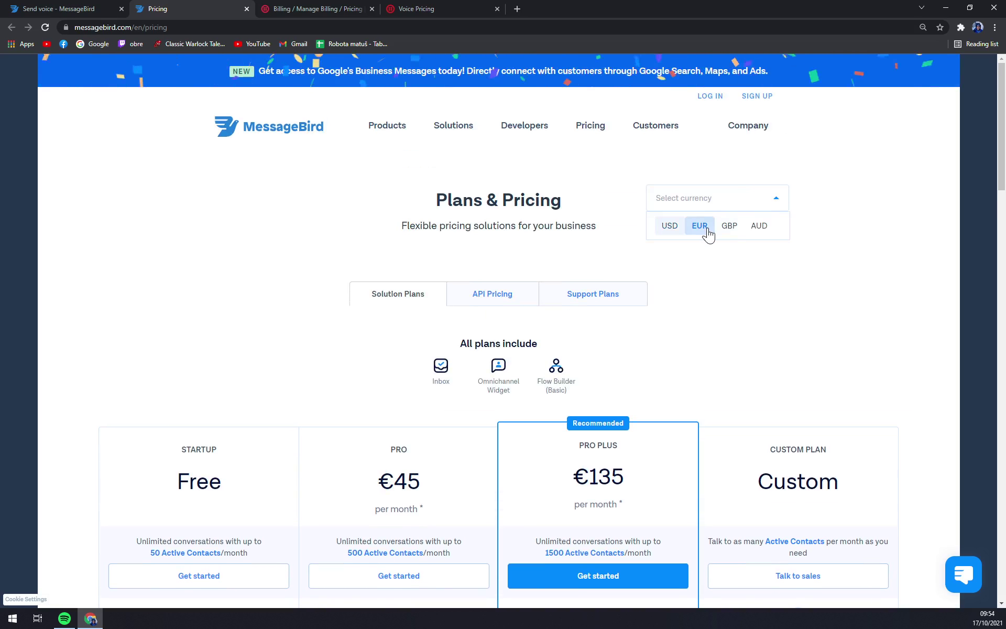
pyautogui.scroll(-2, 680, 299)
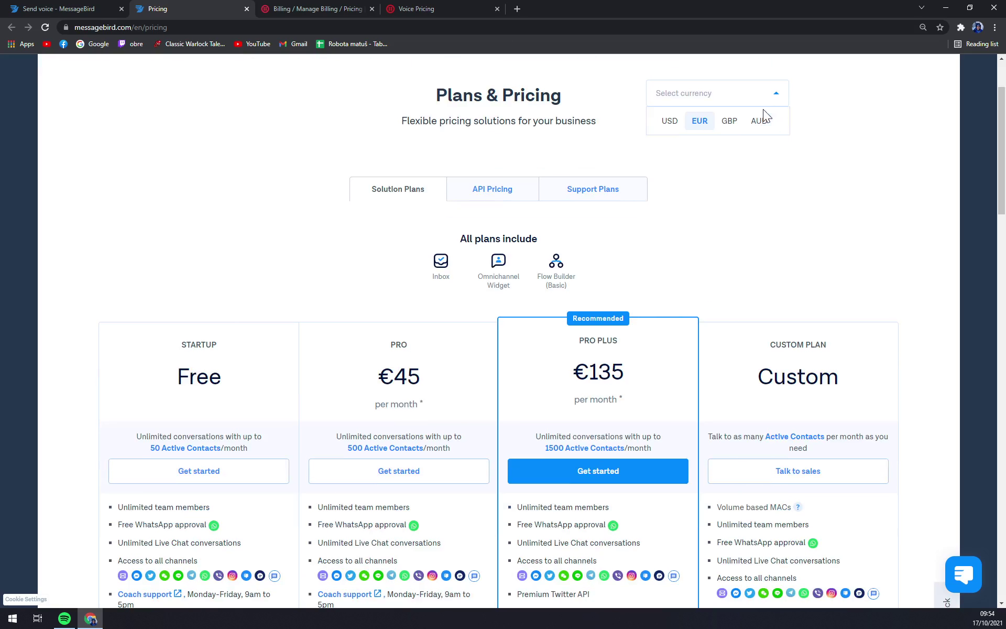
pyautogui.click(730, 121)
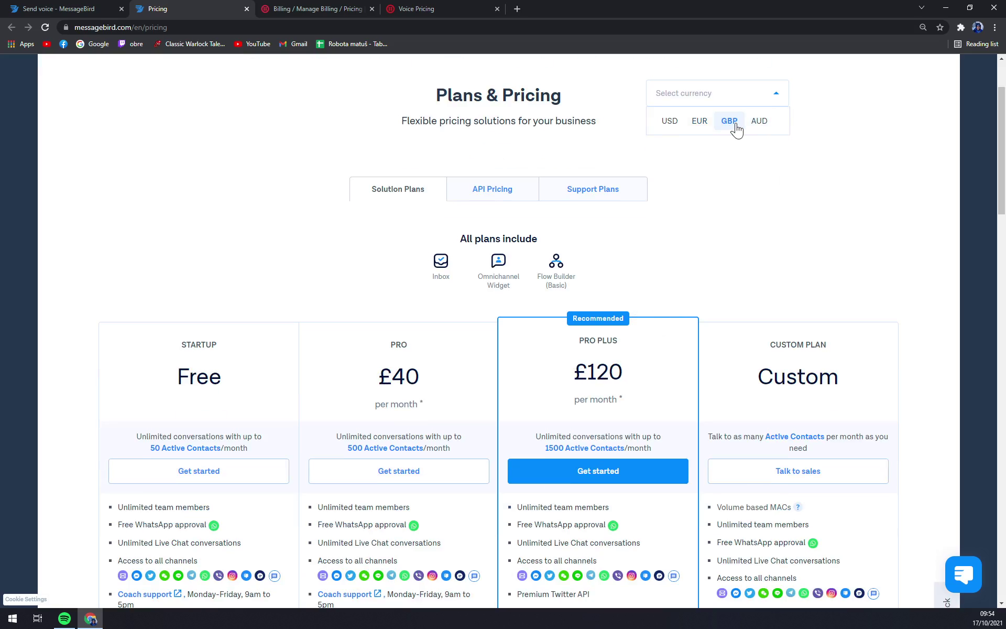
pyautogui.click(769, 120)
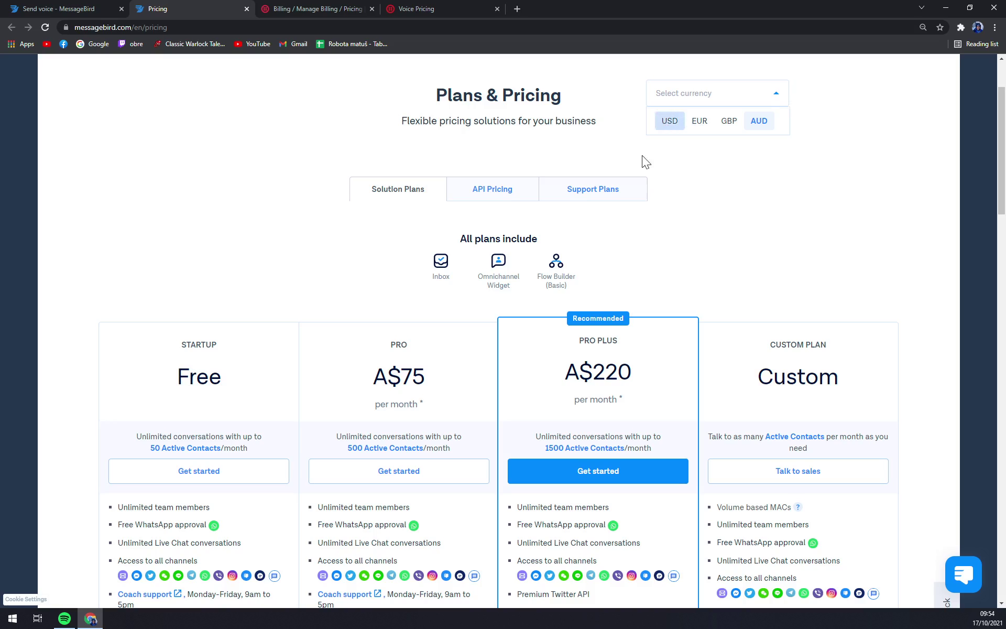
pyautogui.click(730, 121)
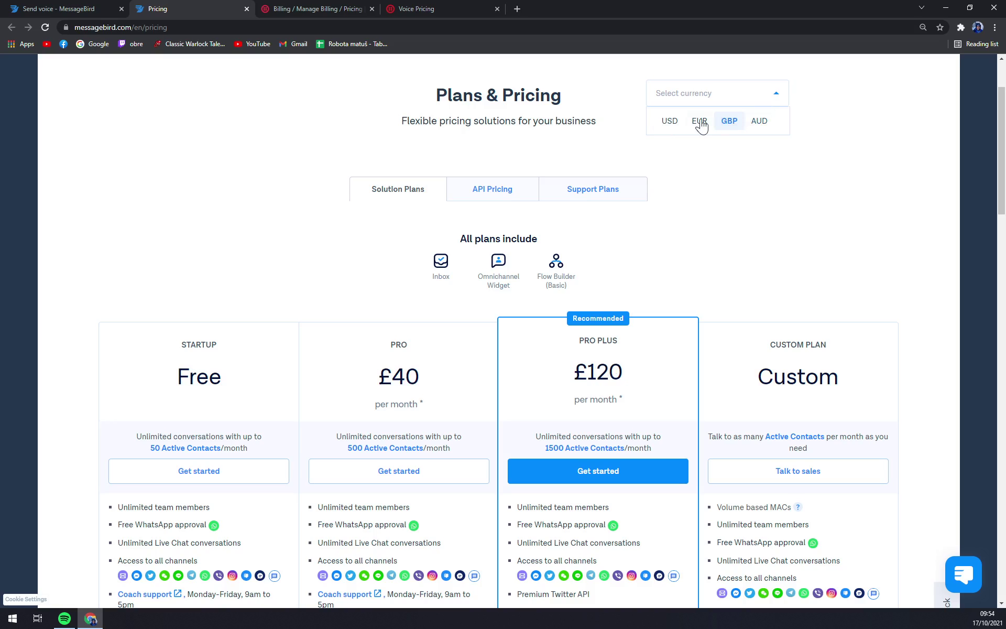
pyautogui.click(673, 122)
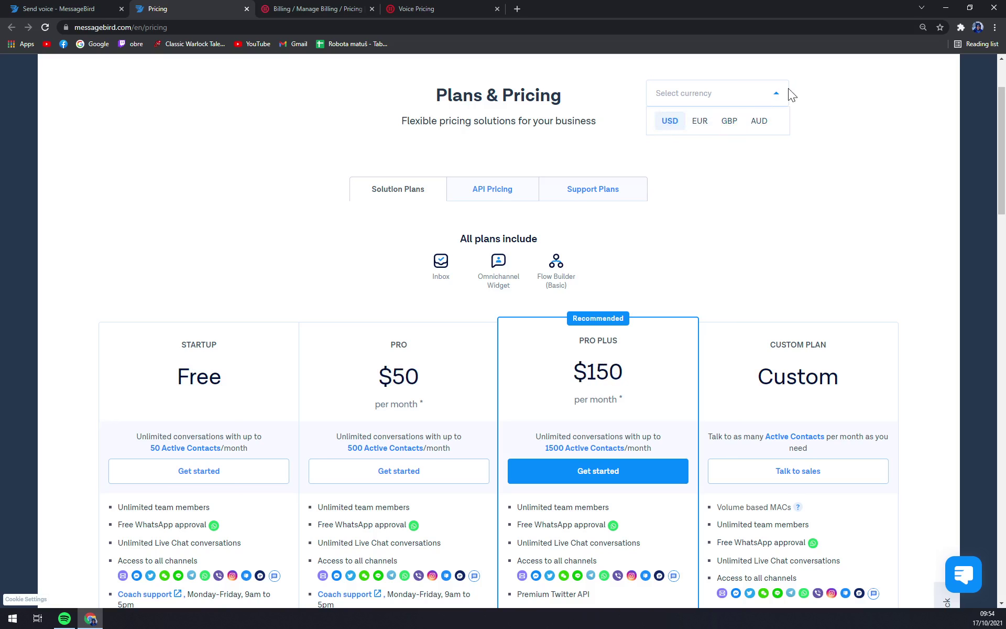
# Step: Leave the prices in euros (€45, €135) and return to the Send voice tab
pyautogui.click(23, 194)
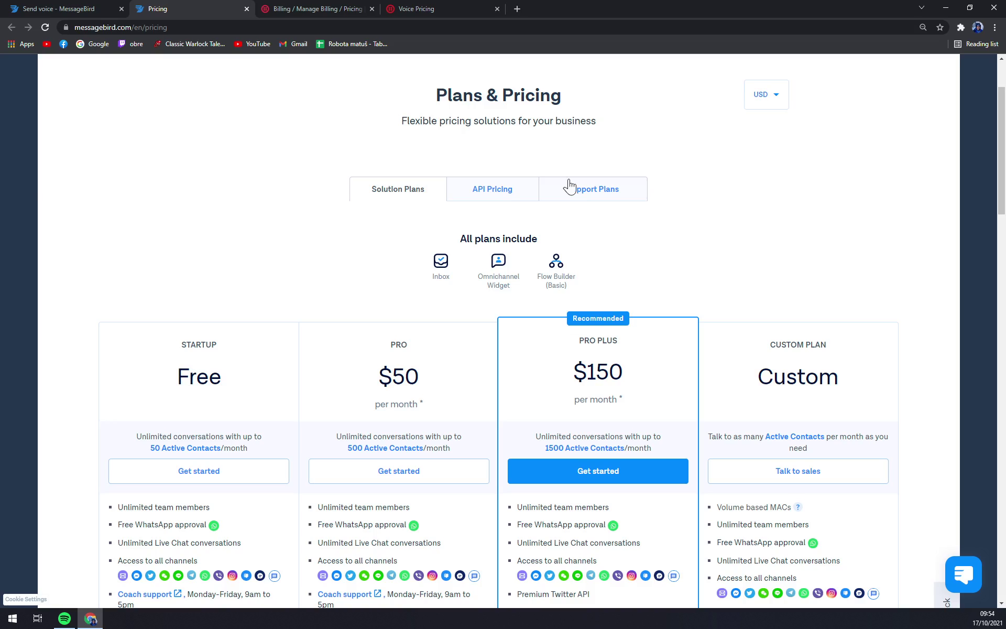
pyautogui.click(784, 101)
pyautogui.click(700, 122)
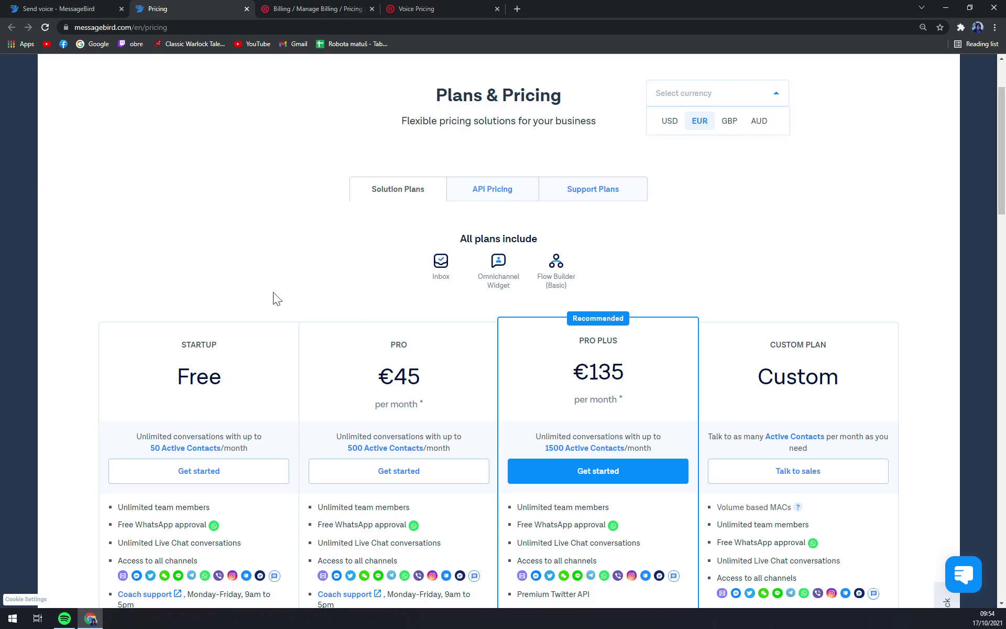
pyautogui.click(55, 9)
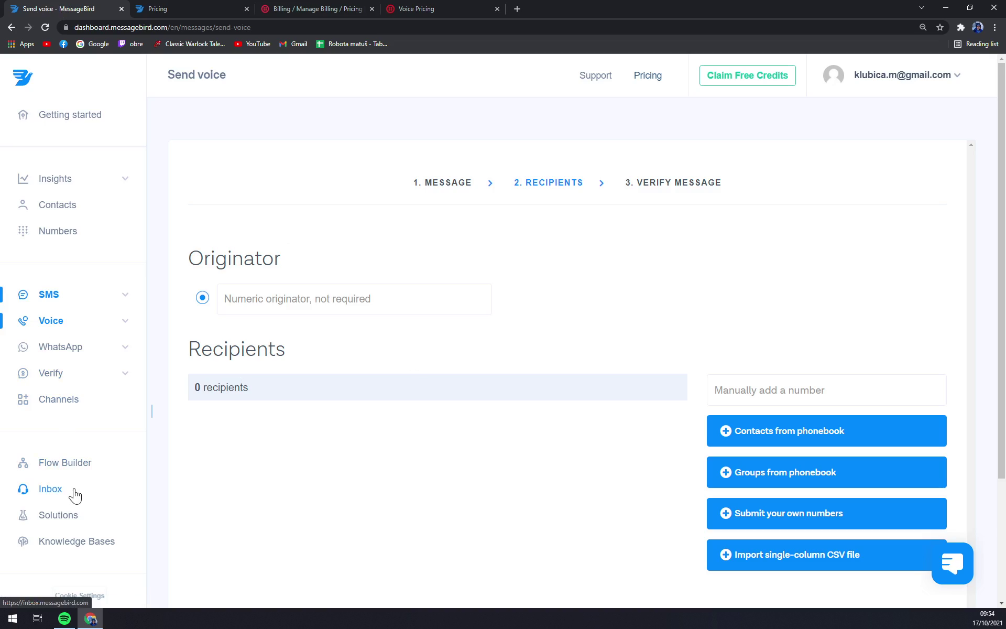
pyautogui.scroll(-1, 75, 495)
pyautogui.scroll(-1, 87, 472)
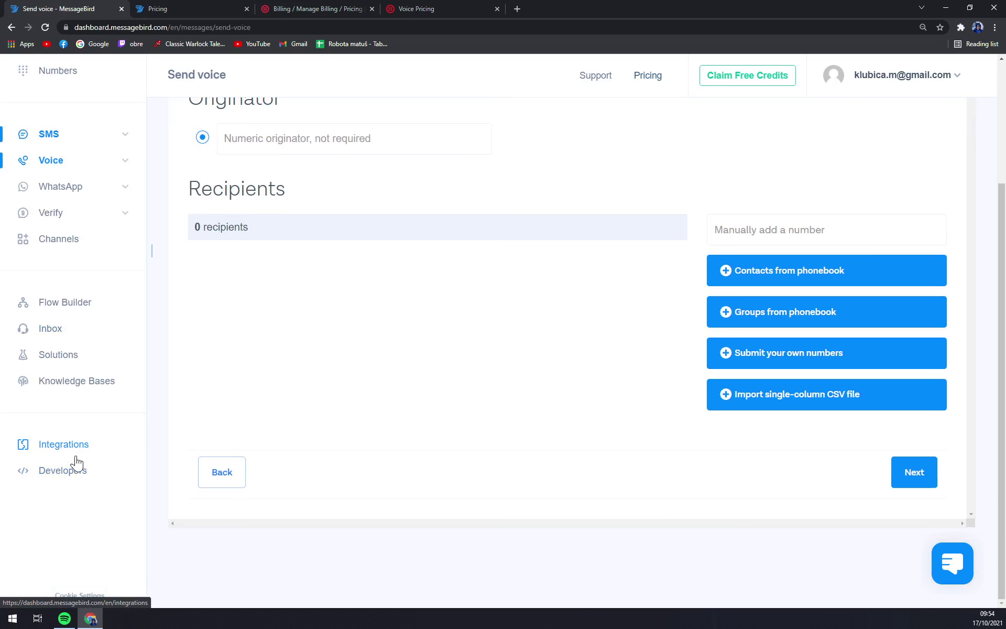
# Step: Open the Integrations page listing plugins like Toky, Zapier, Zendesk and Shopify
pyautogui.click(76, 460)
pyautogui.scroll(-2, 284, 377)
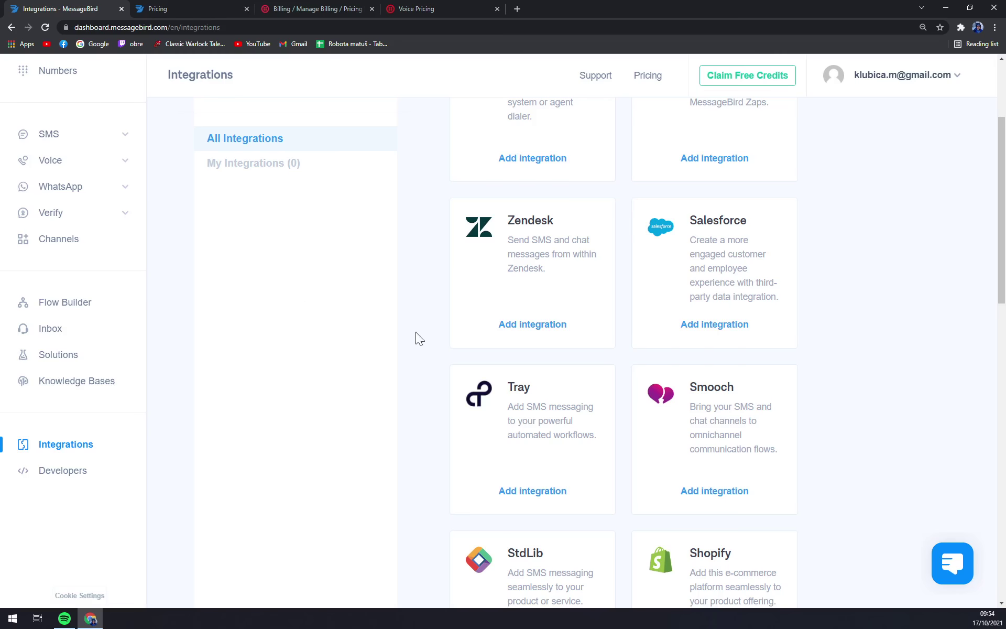
pyautogui.scroll(2, 427, 338)
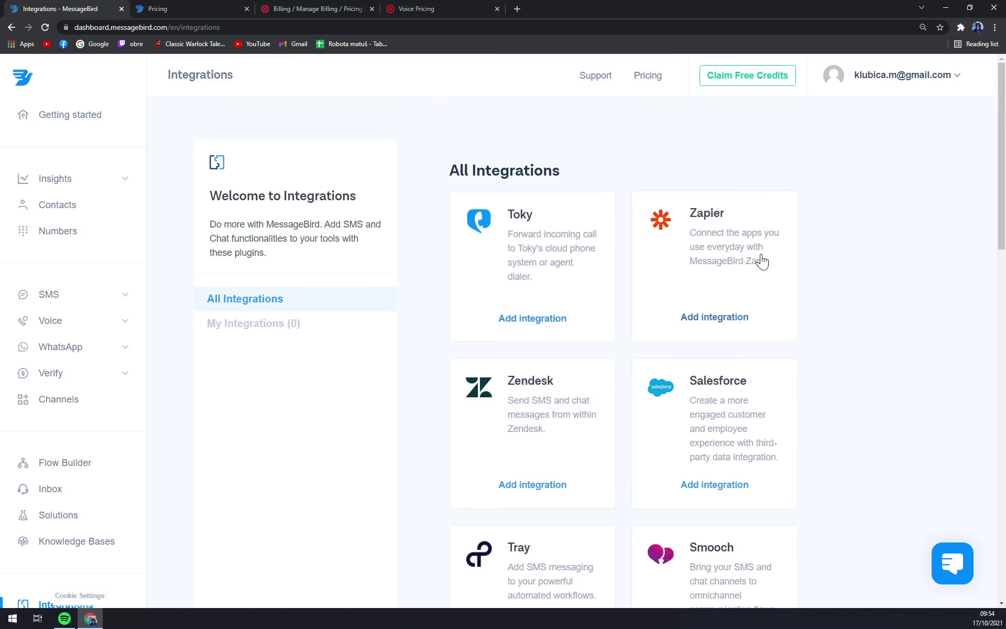
pyautogui.scroll(-3, 900, 250)
pyautogui.scroll(3, 882, 291)
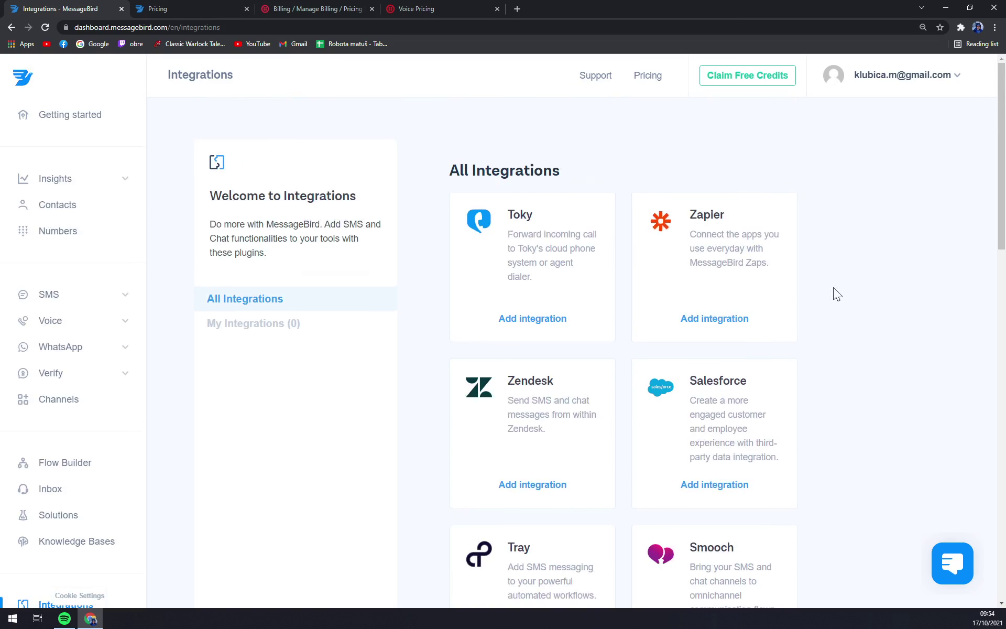
pyautogui.scroll(-3, 845, 285)
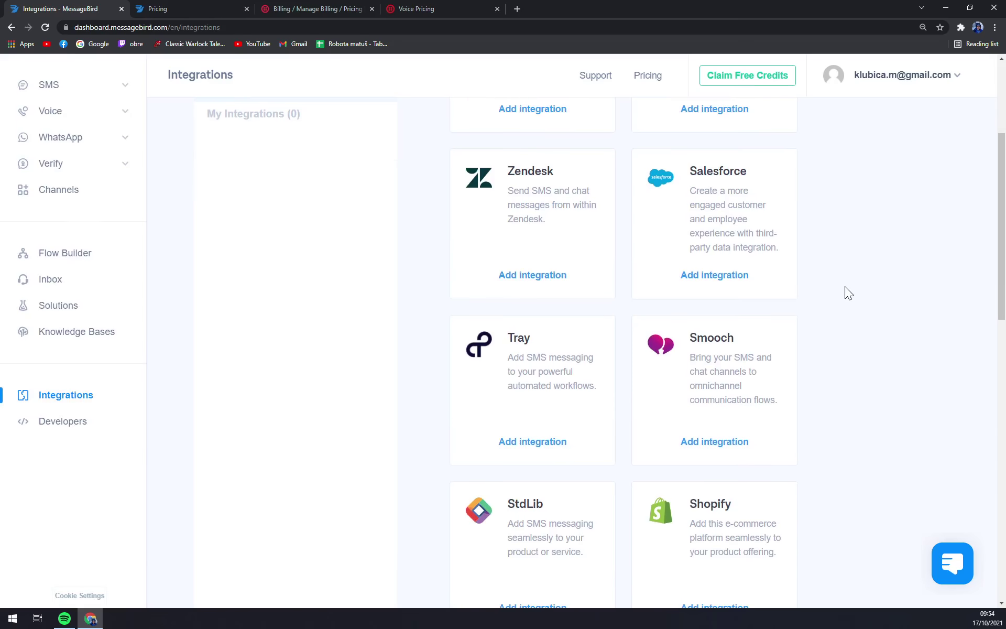
pyautogui.scroll(-1, 846, 286)
pyautogui.scroll(-1, 847, 283)
pyautogui.scroll(-1, 849, 288)
pyautogui.scroll(-3, 850, 288)
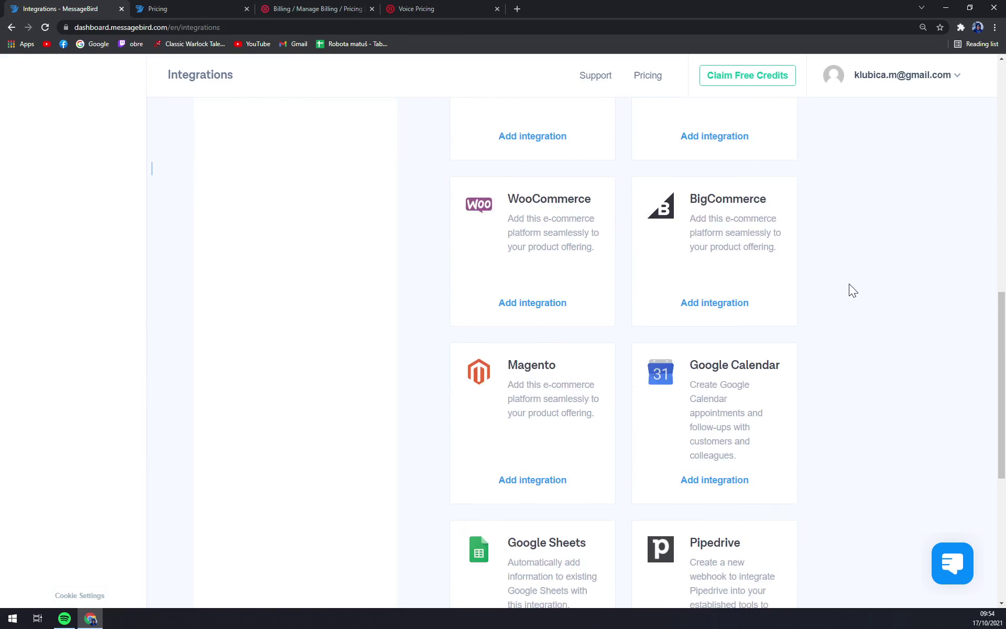
pyautogui.scroll(2, 865, 273)
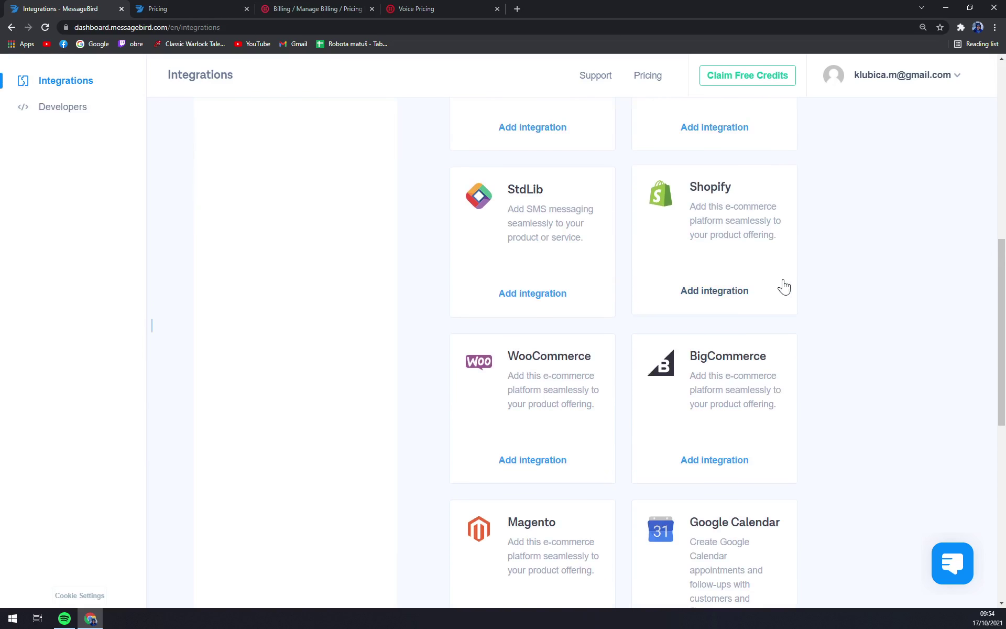
pyautogui.scroll(-3, 755, 315)
pyautogui.scroll(-2, 886, 336)
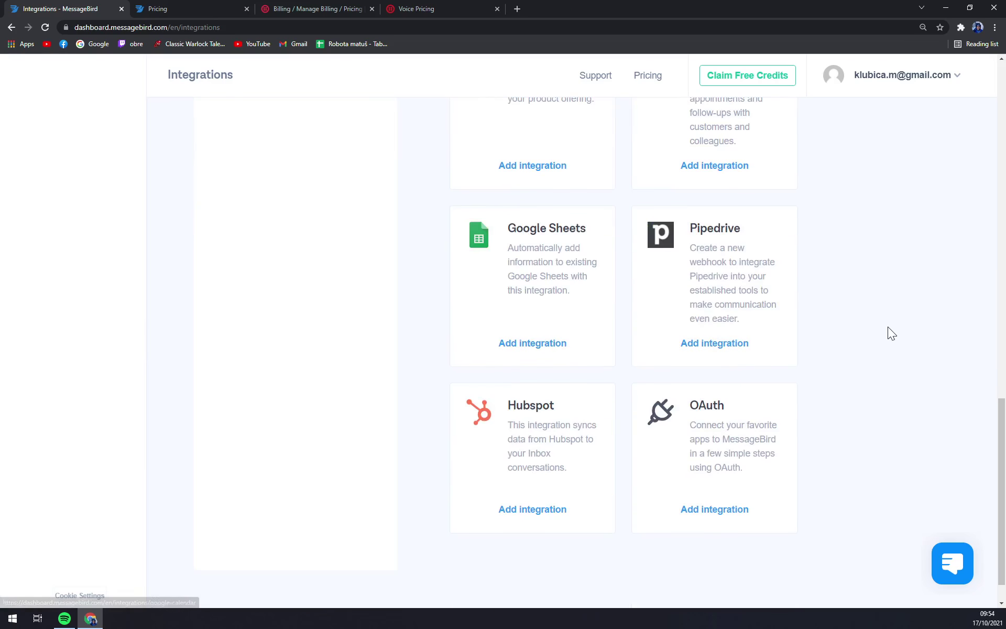
pyautogui.scroll(1, 804, 399)
pyautogui.scroll(4, 803, 422)
pyautogui.scroll(6, 793, 421)
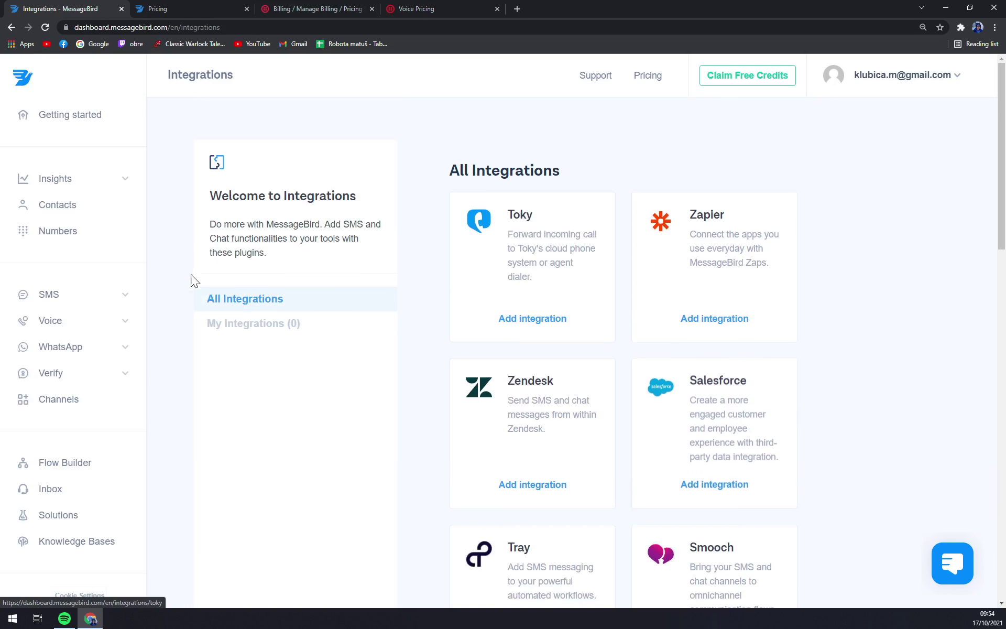
pyautogui.scroll(-4, 71, 515)
pyautogui.scroll(5, 163, 456)
# Step: Return to the Dashboard home with its First steps greeting via the MessageBird logo
pyautogui.click(23, 79)
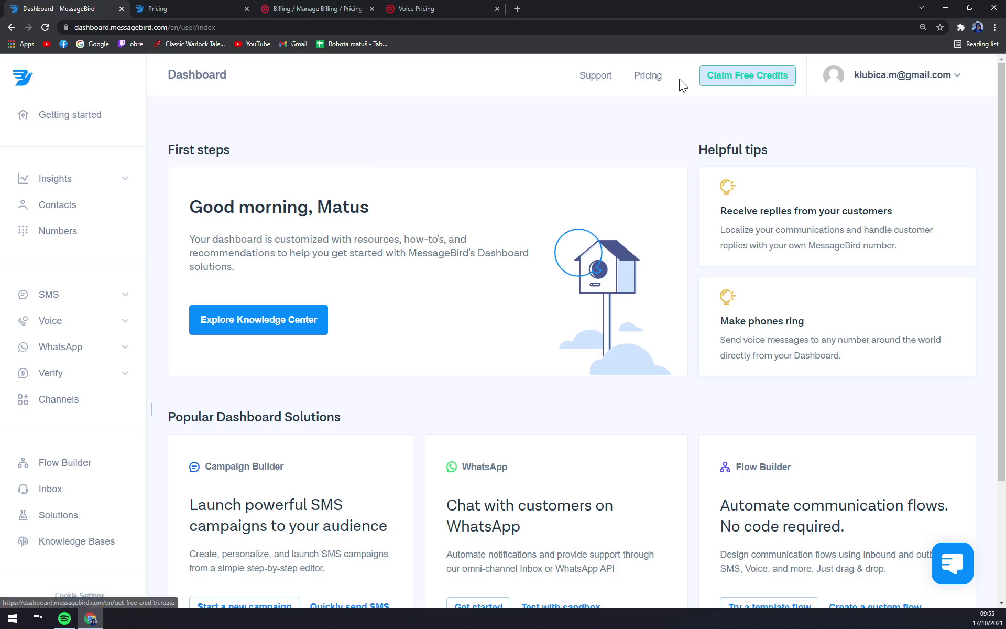
pyautogui.click(643, 76)
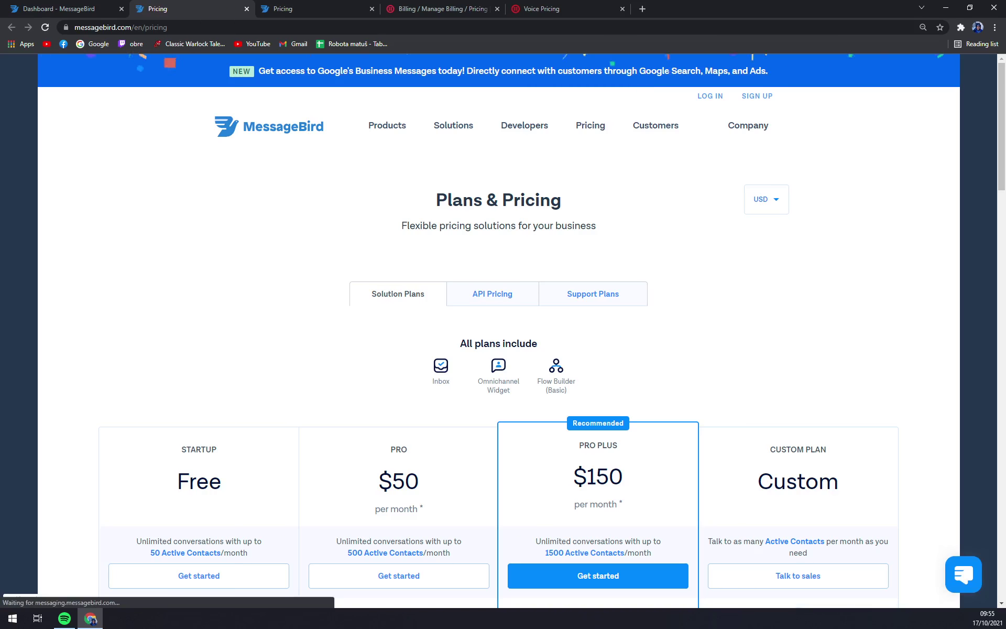
pyautogui.scroll(-2, 786, 370)
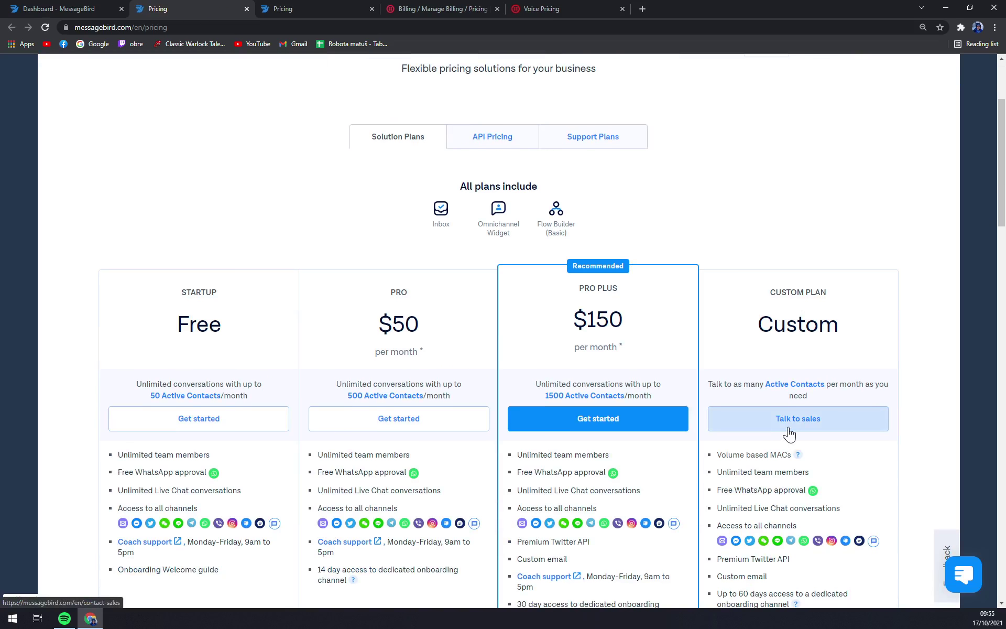
pyautogui.scroll(-1, 796, 425)
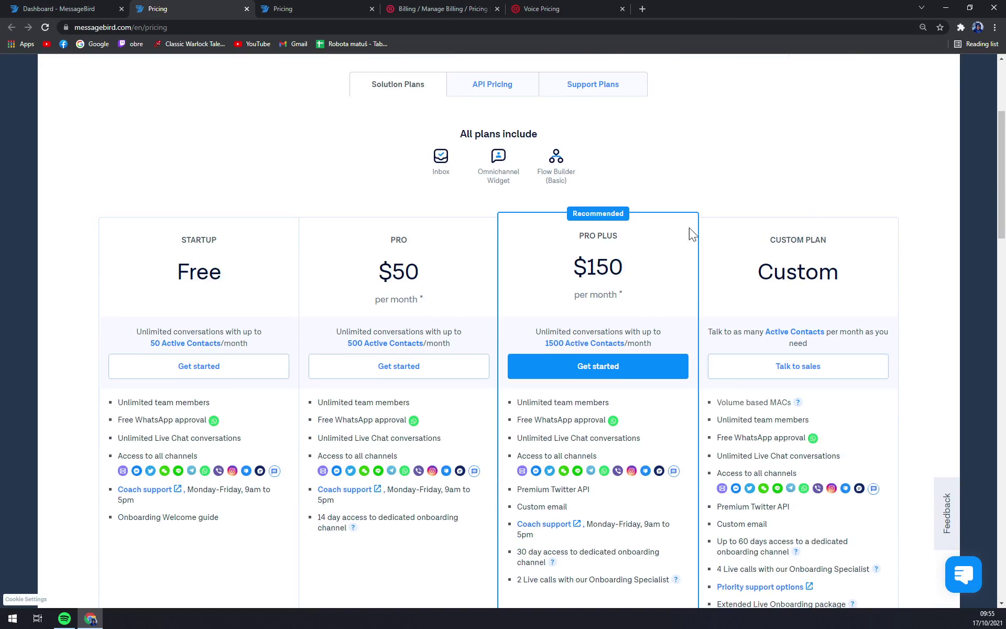
pyautogui.scroll(-2, 381, 129)
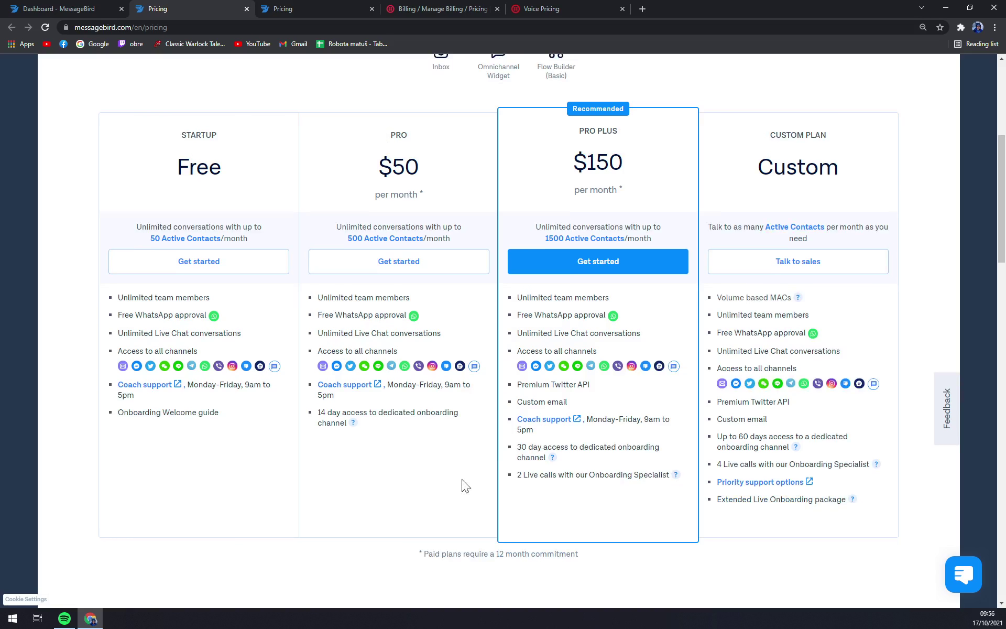
pyautogui.click(246, 9)
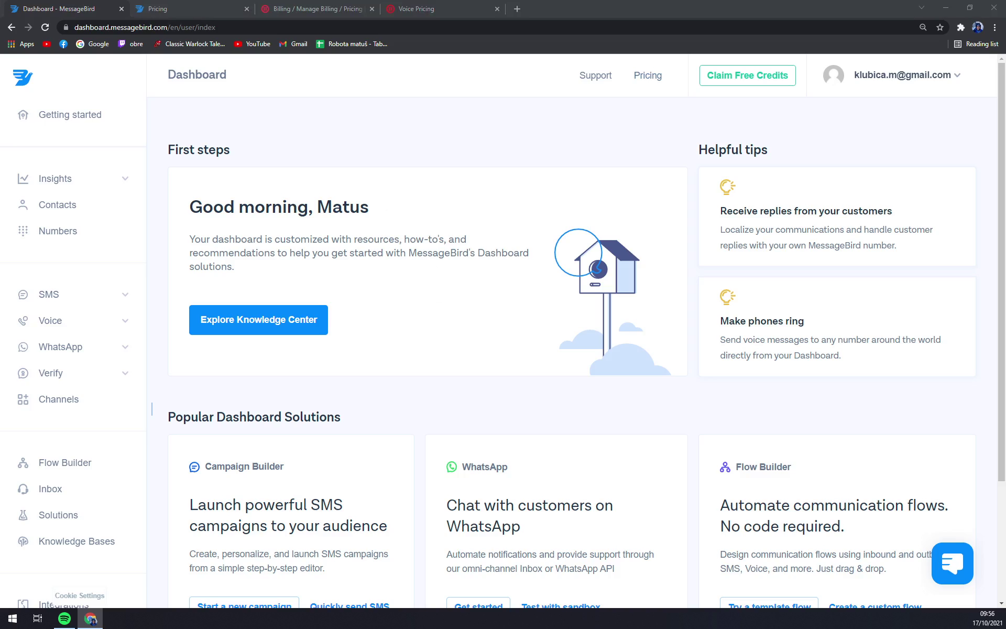
pyautogui.click(344, 124)
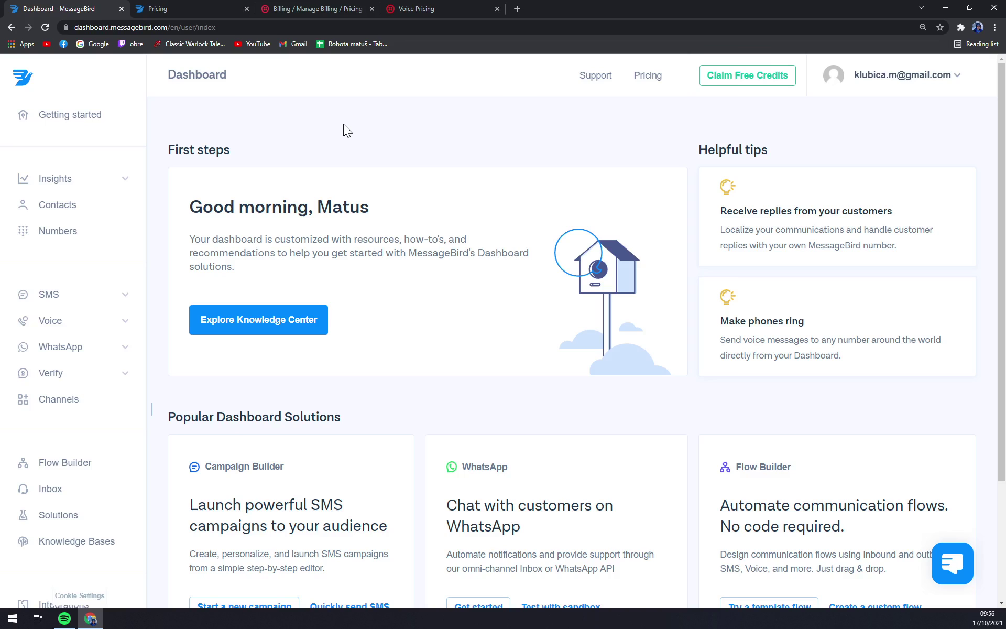